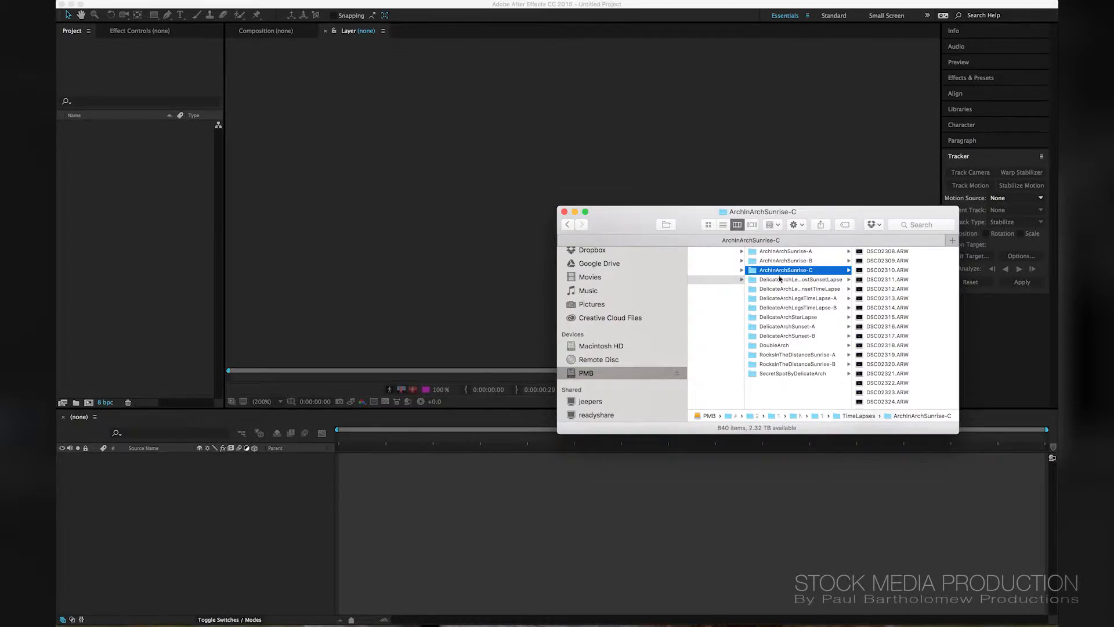
{"action": "left_click", "coordinate": [881, 326]}
{"action": "left_click", "coordinate": [698, 271]}
{"action": "left_click_drag", "start_coordinate": [699, 272], "coordinate": [130, 170]}
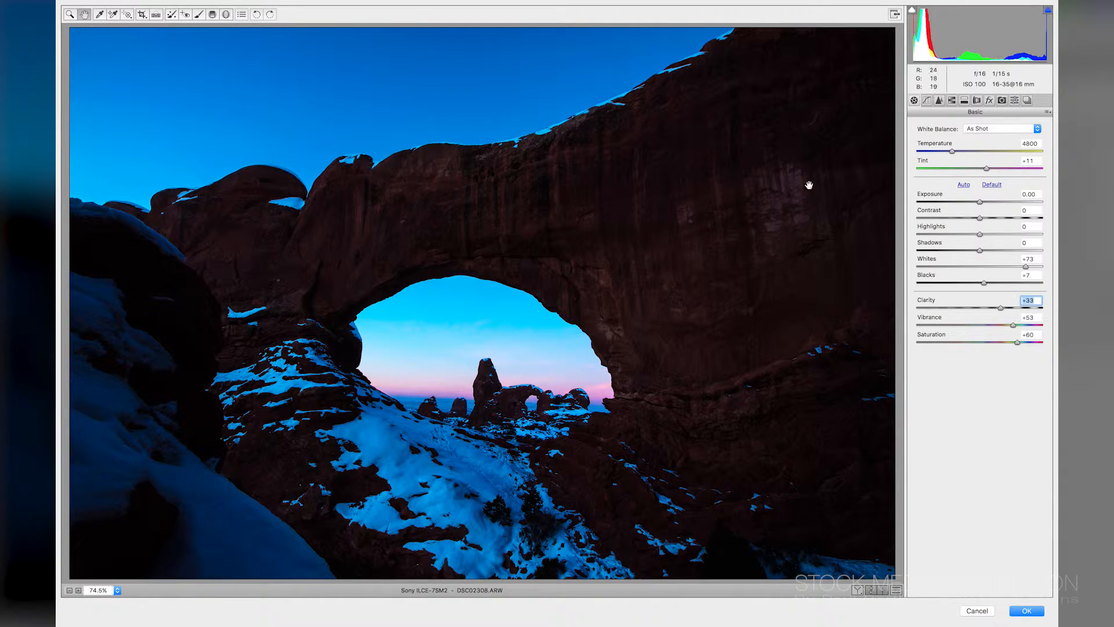
{"action": "left_click", "coordinate": [983, 610]}
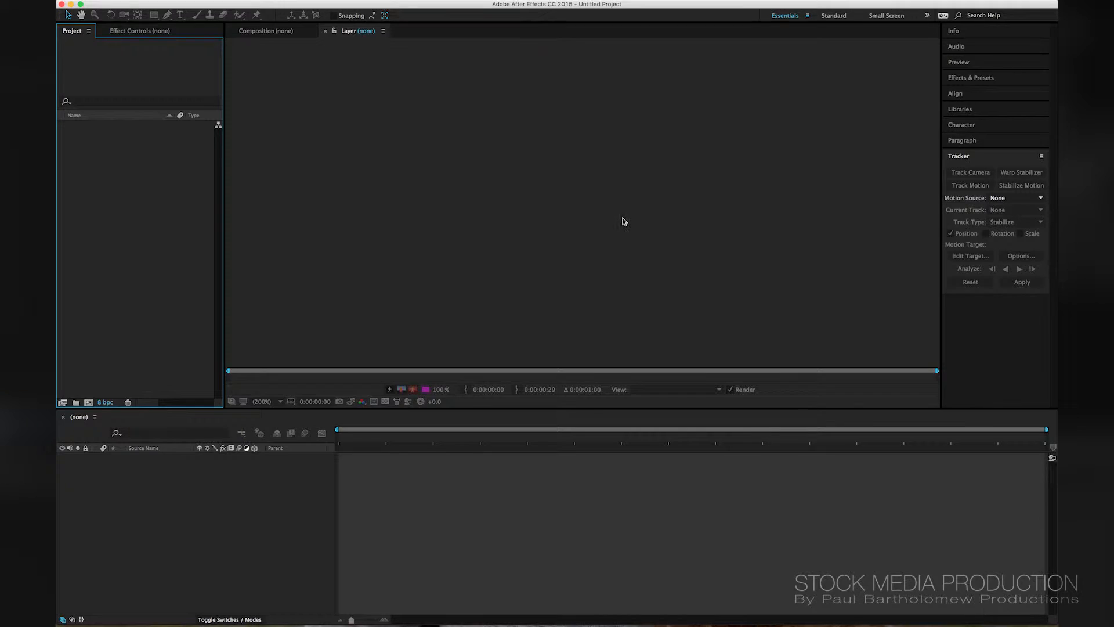
Switch to Finder and examine all ArchInArchSunrise-C photos in a preview grid for how the light changes through the sequence
{"action": "key", "text": "ctrl+Up"}
{"action": "left_click", "coordinate": [859, 427]}
{"action": "left_click", "coordinate": [850, 290]}
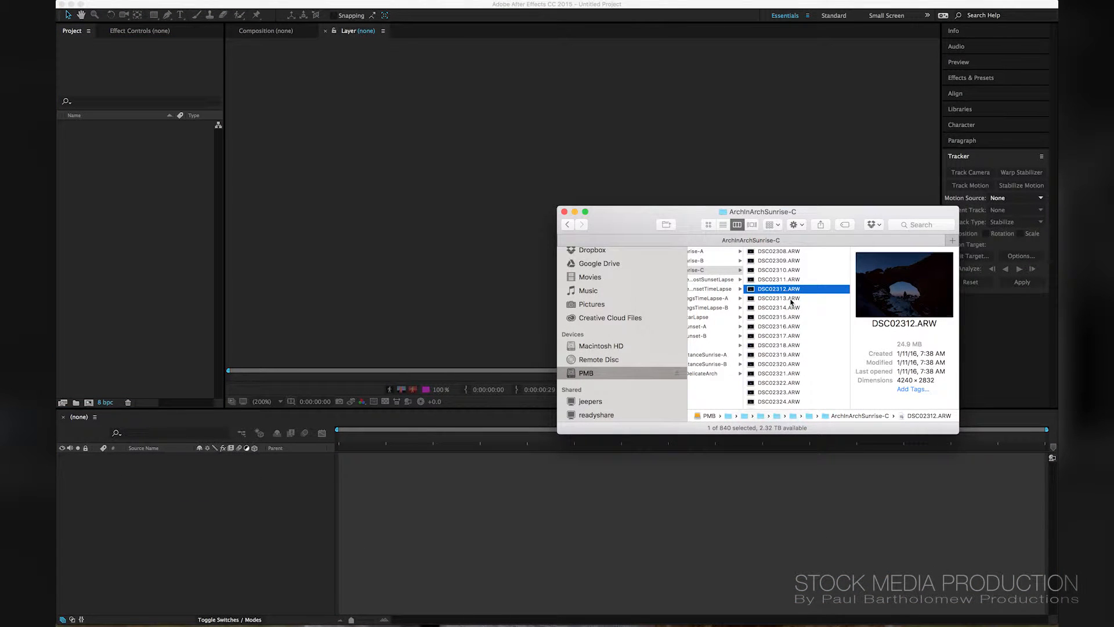
{"action": "key", "text": "super+a"}
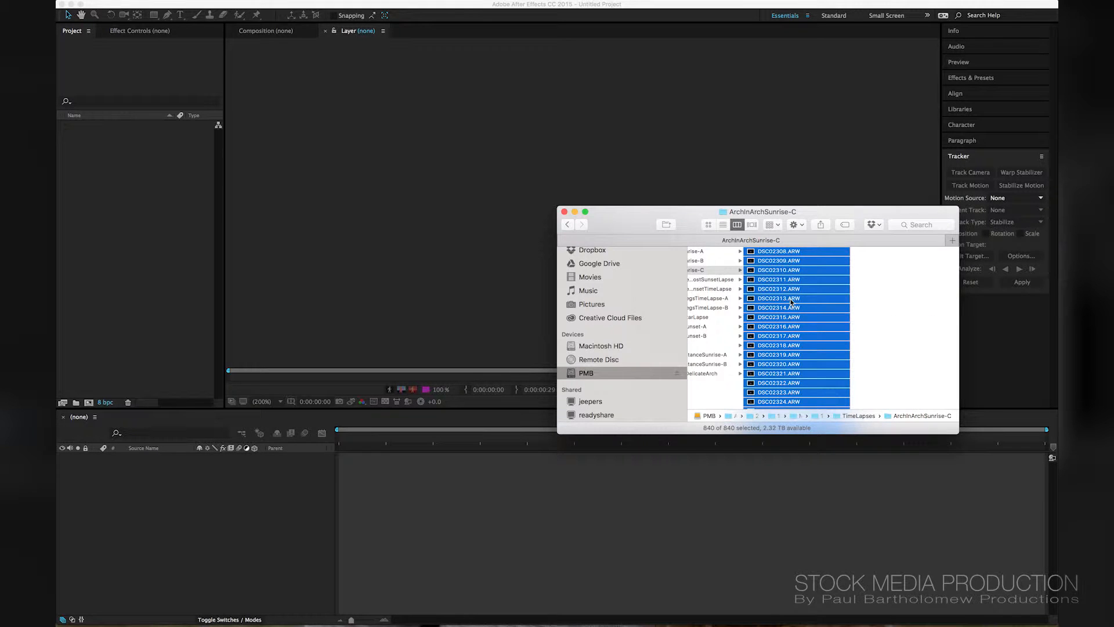
{"action": "key", "text": "space"}
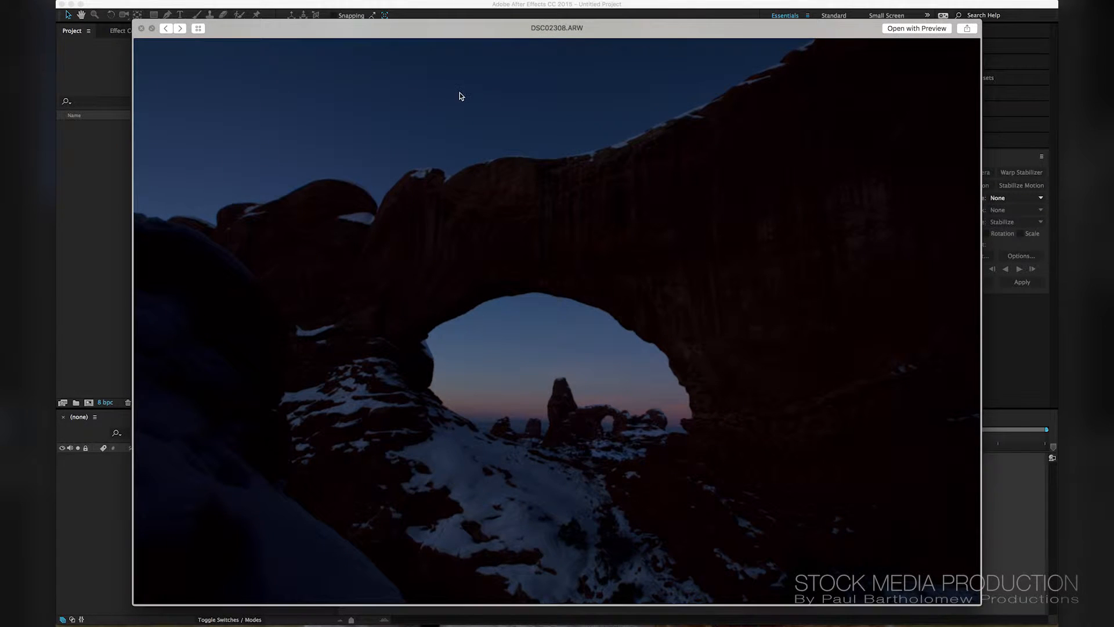
{"action": "left_click", "coordinate": [198, 29]}
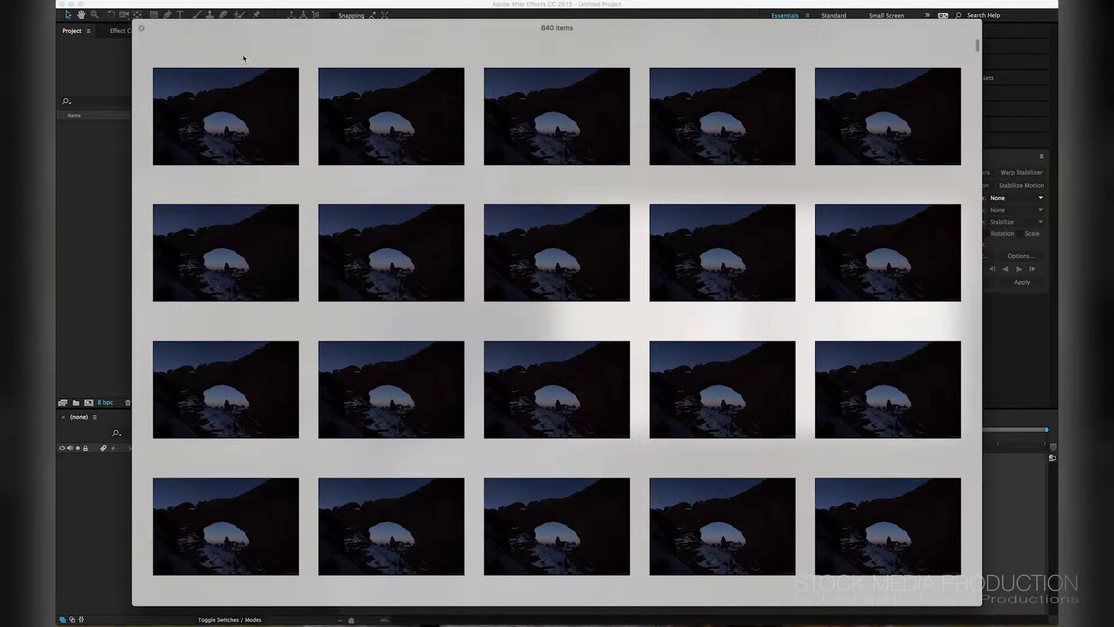
{"action": "scroll", "coordinate": [492, 351], "scroll_direction": "down", "scroll_amount": 10}
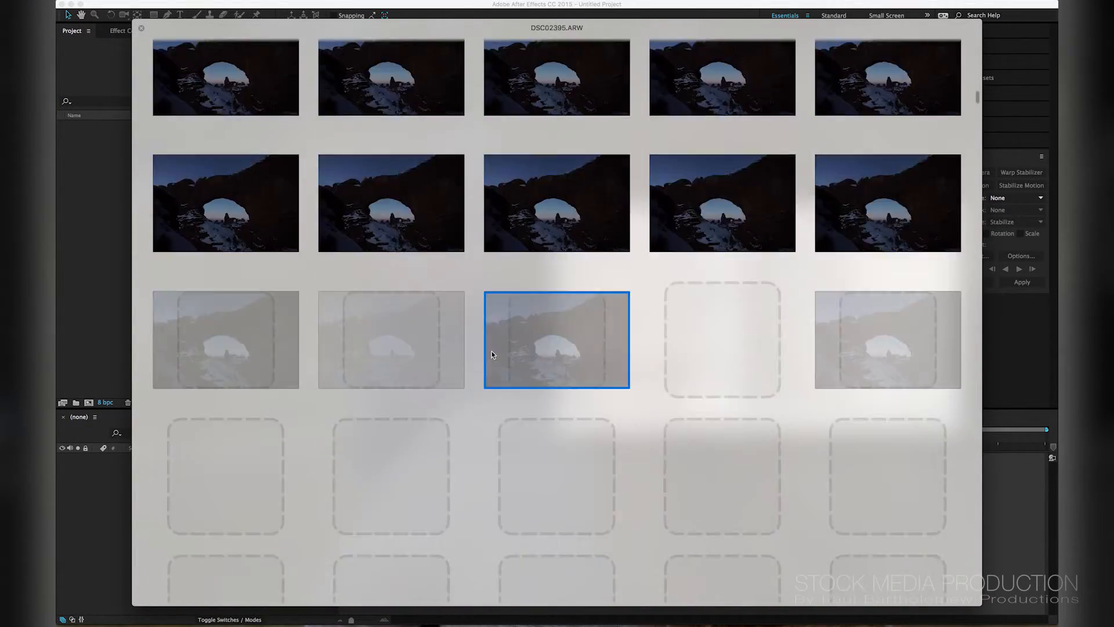
{"action": "scroll", "coordinate": [492, 350], "scroll_direction": "down", "scroll_amount": 15}
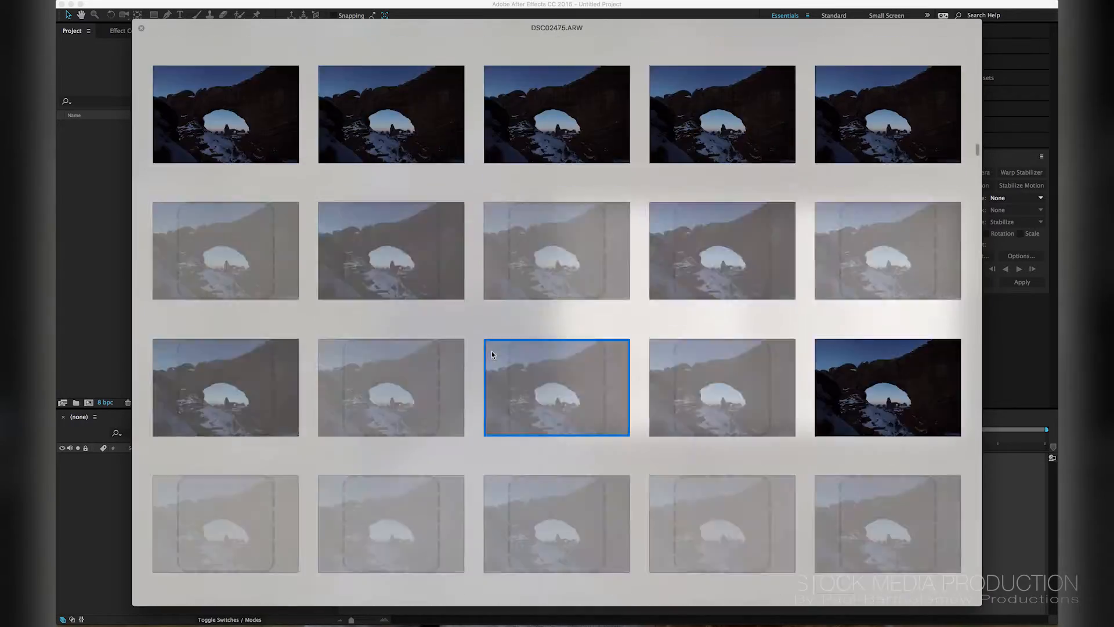
{"action": "scroll", "coordinate": [492, 350], "scroll_direction": "down", "scroll_amount": 20}
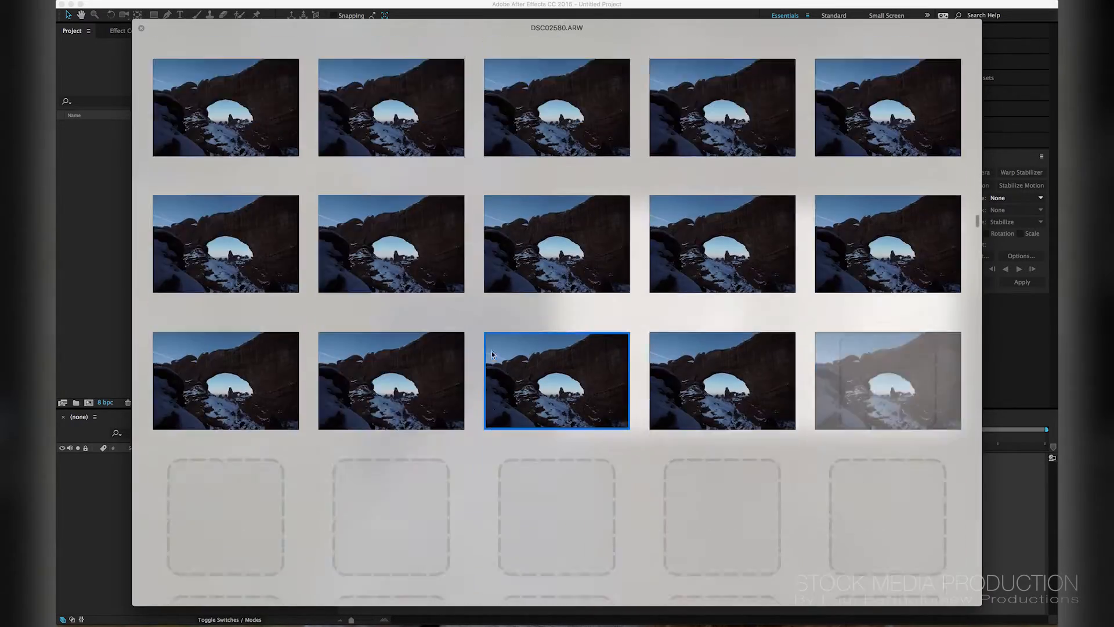
{"action": "scroll", "coordinate": [492, 350], "scroll_direction": "down", "scroll_amount": 20}
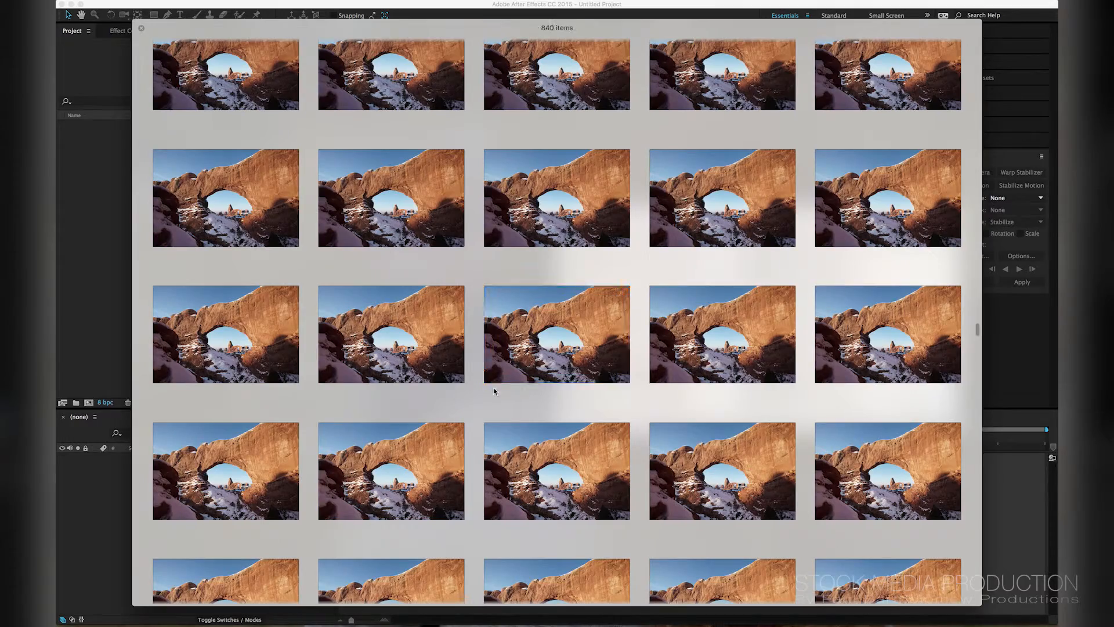
{"action": "left_click", "coordinate": [582, 321]}
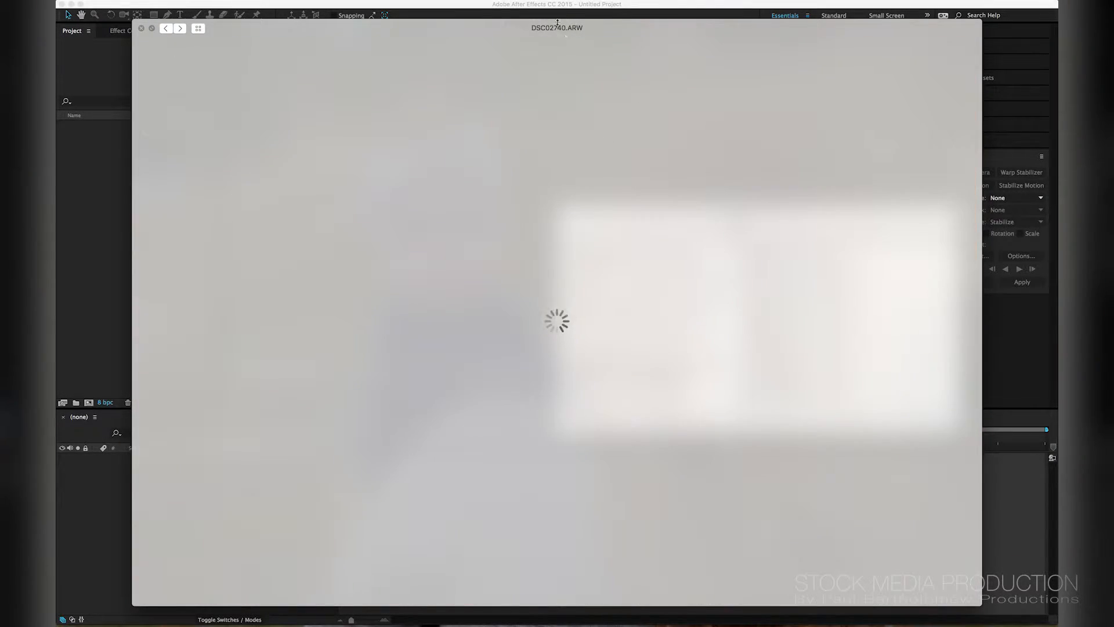
{"action": "key", "text": "space"}
Select only DSC02740.ARW in the ArchInArchSunrise-C folder and check it in a large preview
{"action": "key", "text": "super+a"}
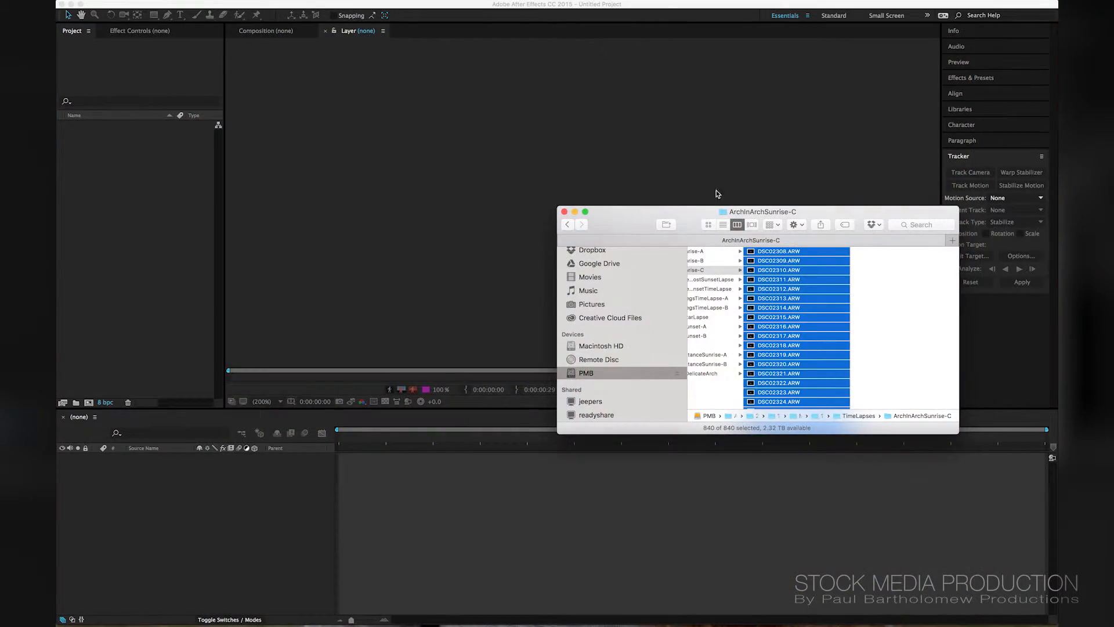
{"action": "left_click", "coordinate": [778, 343]}
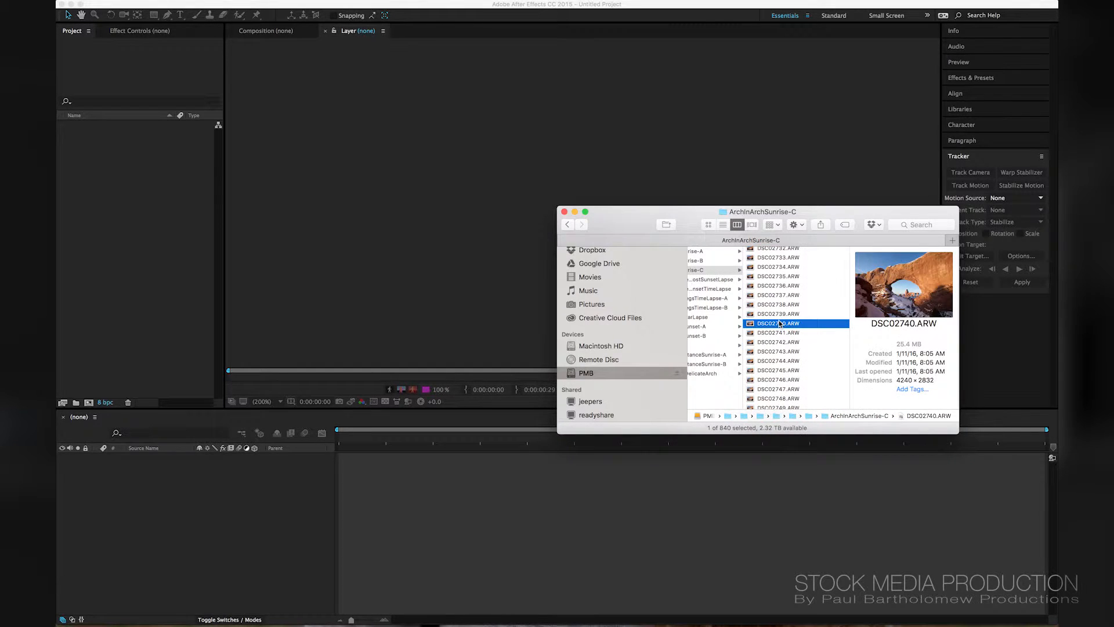
{"action": "key", "text": "space"}
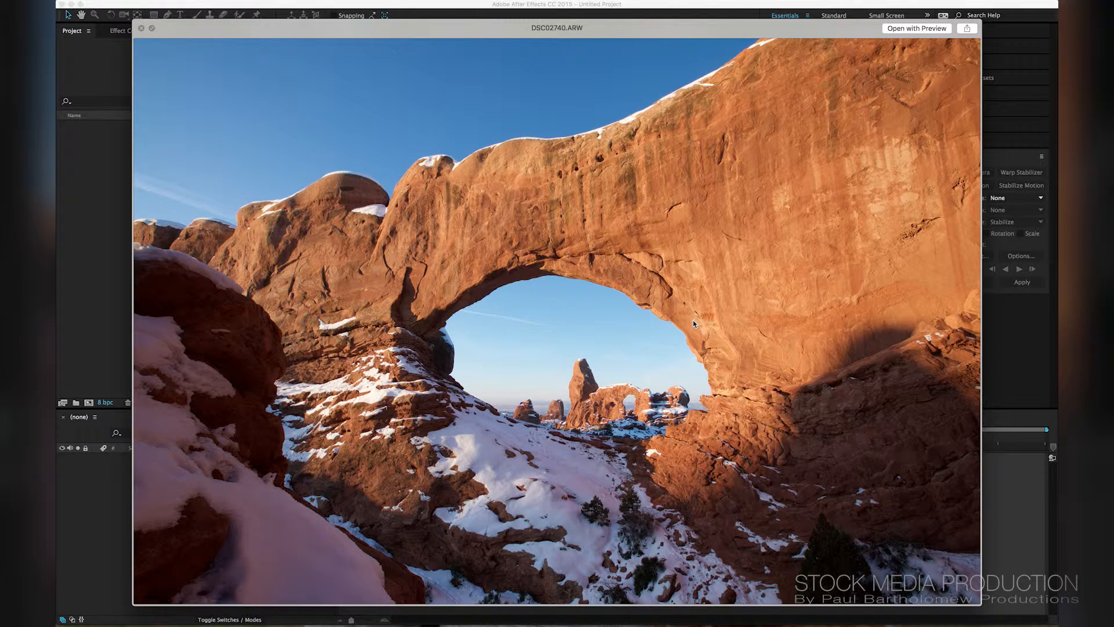
{"action": "key", "text": "space"}
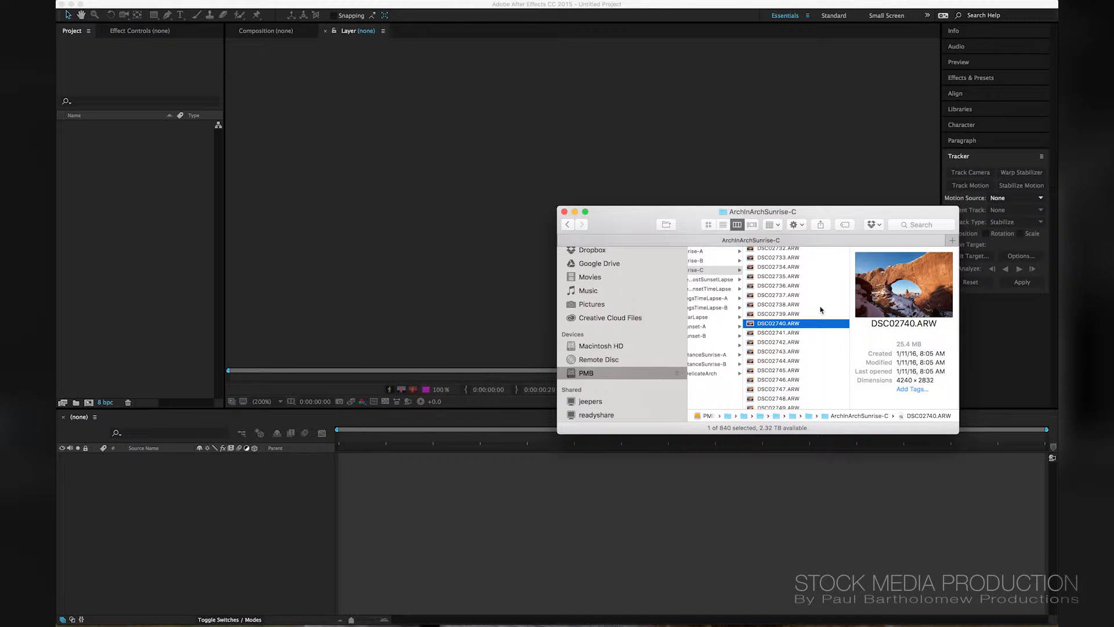
Add DSC02645, DSC02308, DSC02879 and DSC03147 to the selection and open all five raw photos in Photoshop's Camera Raw
{"action": "scroll", "coordinate": [821, 309], "scroll_direction": "up", "scroll_amount": 15}
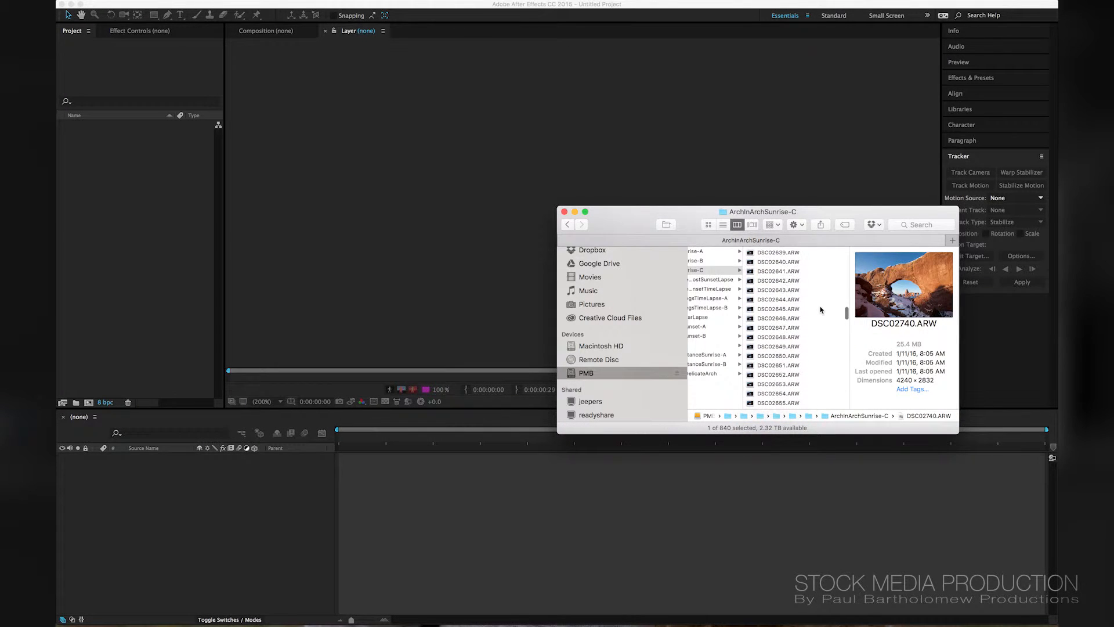
{"action": "left_click", "coordinate": [821, 310], "text": "super"}
{"action": "scroll", "coordinate": [820, 309], "scroll_direction": "up", "scroll_amount": 20}
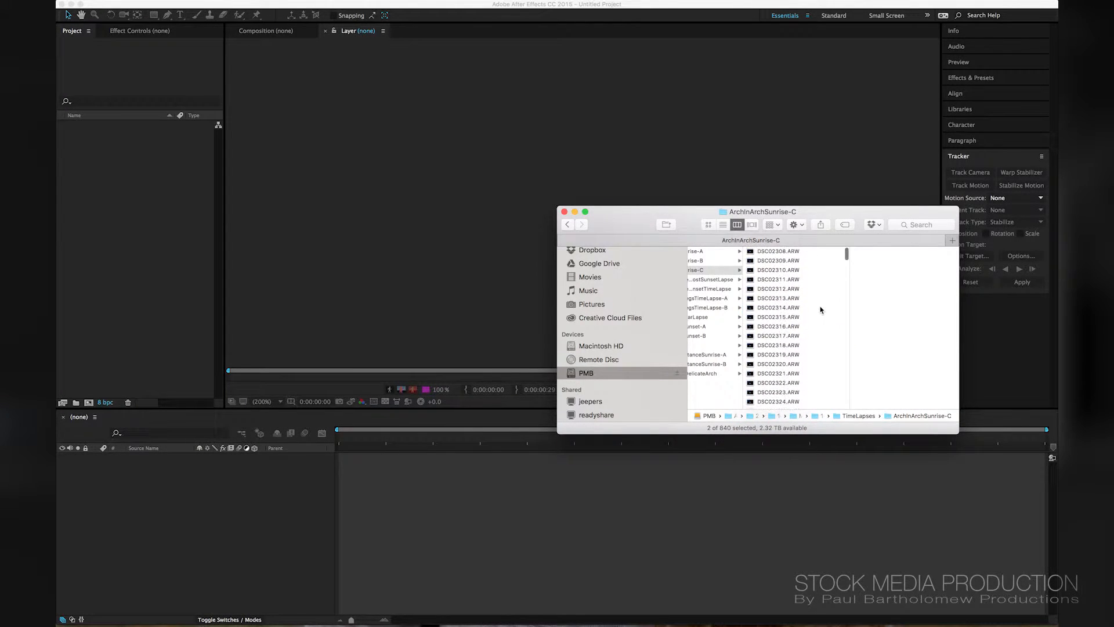
{"action": "left_click", "coordinate": [800, 253], "text": "super"}
{"action": "scroll", "coordinate": [800, 322], "scroll_direction": "down", "scroll_amount": 12}
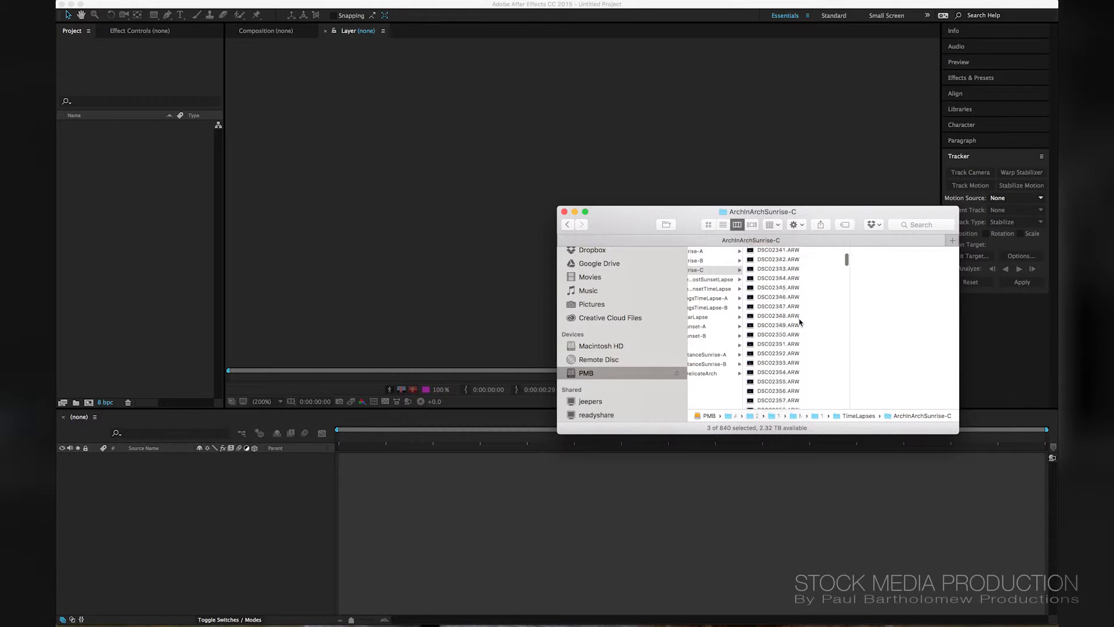
{"action": "scroll", "coordinate": [799, 322], "scroll_direction": "down", "scroll_amount": 14}
{"action": "left_click", "coordinate": [799, 322], "text": "super"}
{"action": "scroll", "coordinate": [800, 322], "scroll_direction": "down", "scroll_amount": 20}
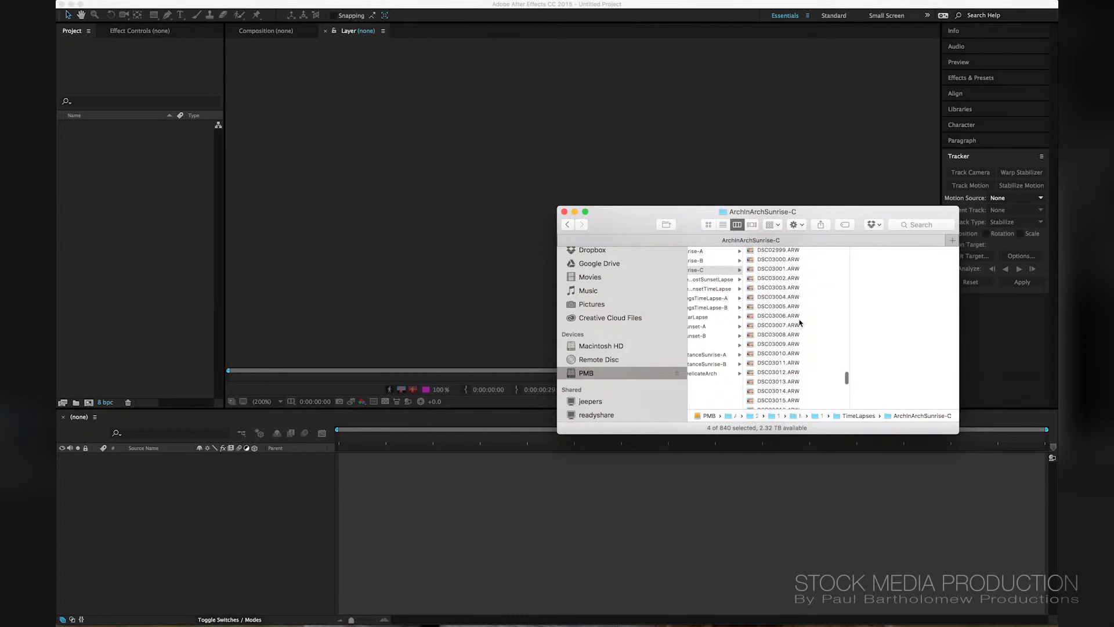
{"action": "left_click", "coordinate": [776, 405], "text": "super"}
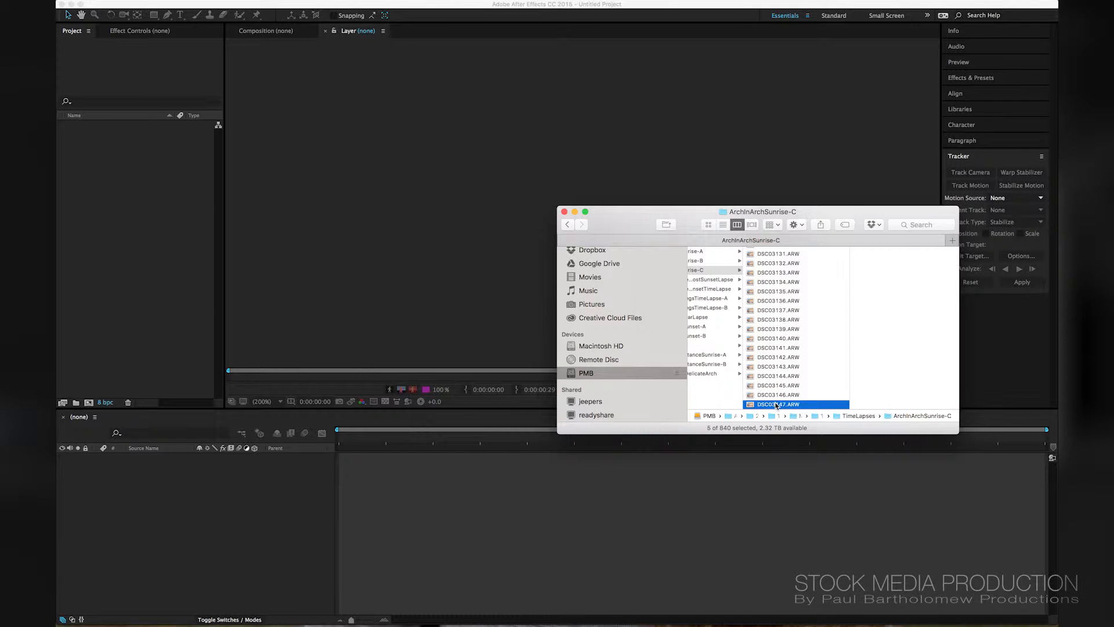
{"action": "left_click_drag", "start_coordinate": [776, 405], "coordinate": [572, 595]}
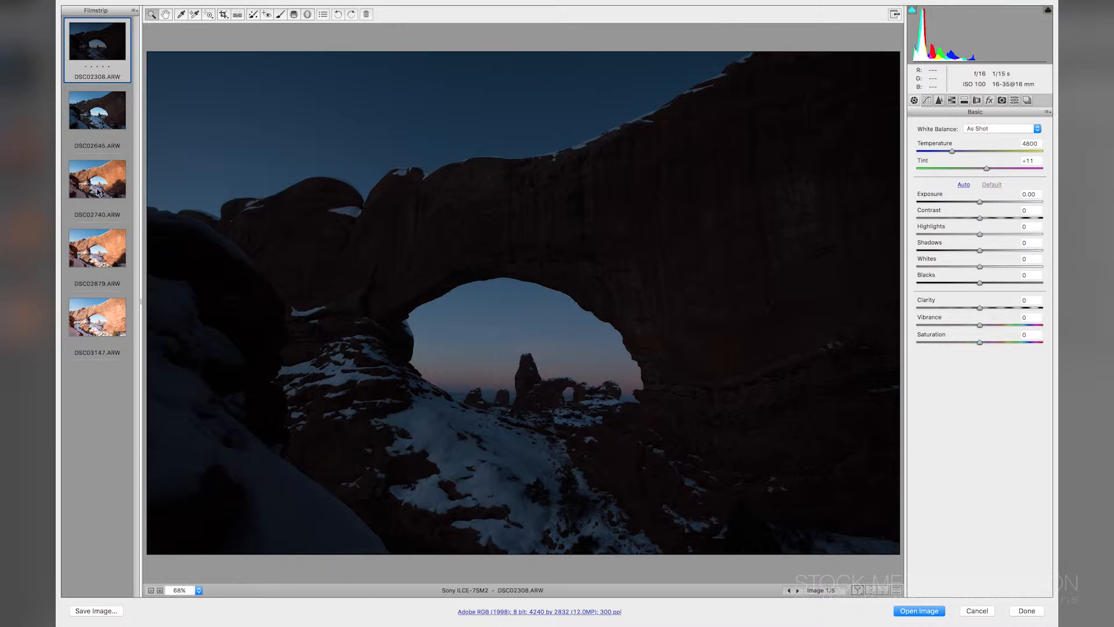
Crop DSC02740 to the 9 to 16 ratio across the full image width, giving 4240 by 2385 pixels
{"action": "left_click", "coordinate": [97, 179]}
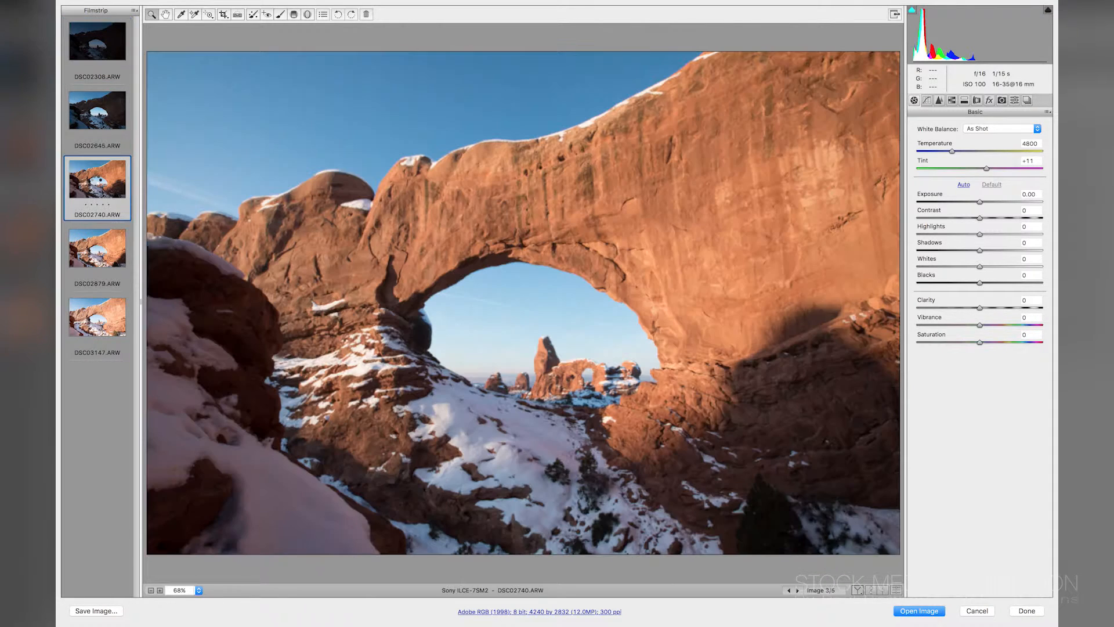
{"action": "left_click", "coordinate": [226, 17]}
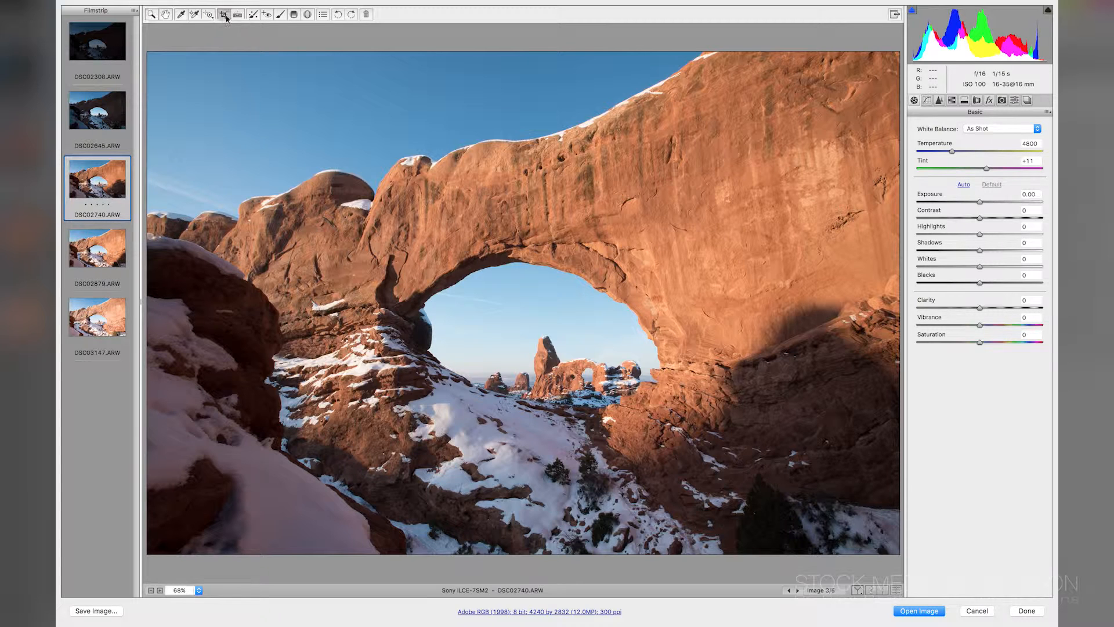
{"action": "left_click", "coordinate": [225, 17]}
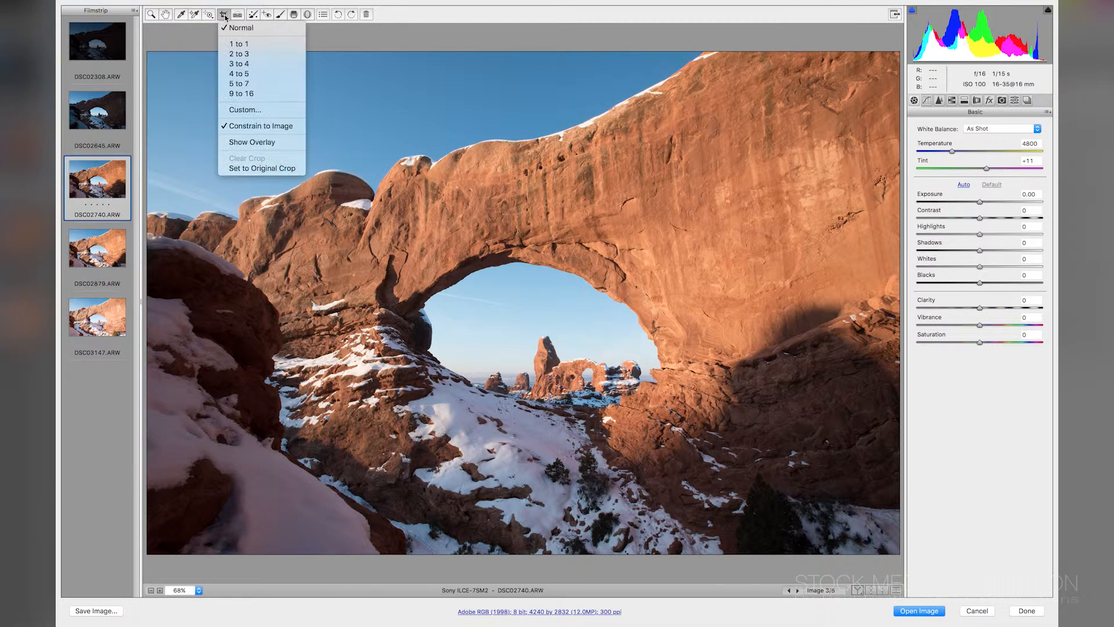
{"action": "left_click", "coordinate": [248, 93]}
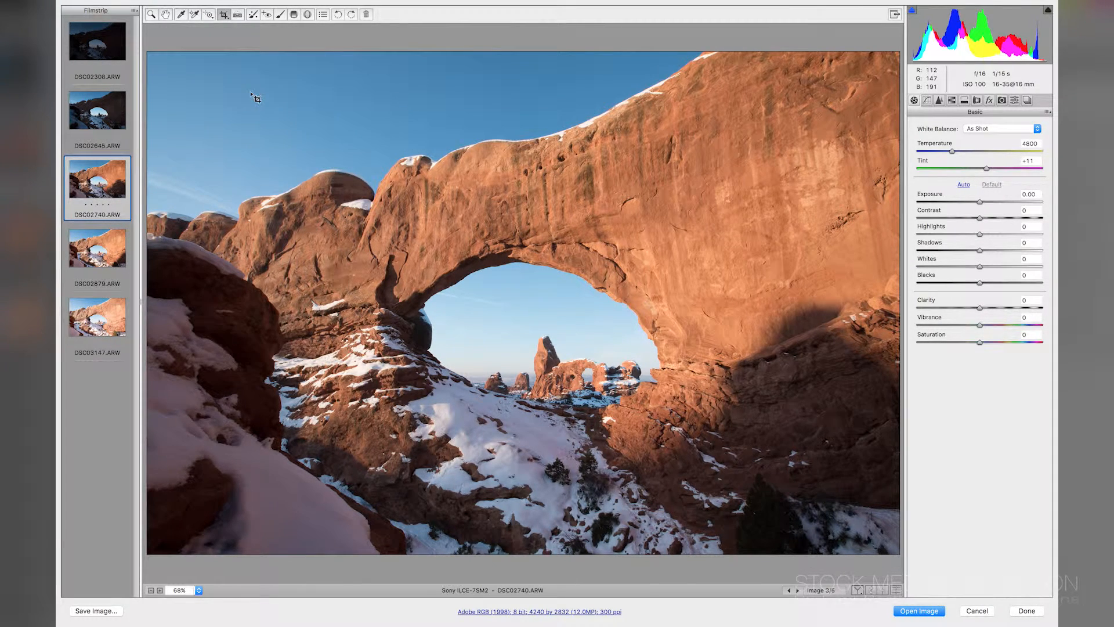
{"action": "left_click_drag", "start_coordinate": [147, 58], "coordinate": [901, 481]}
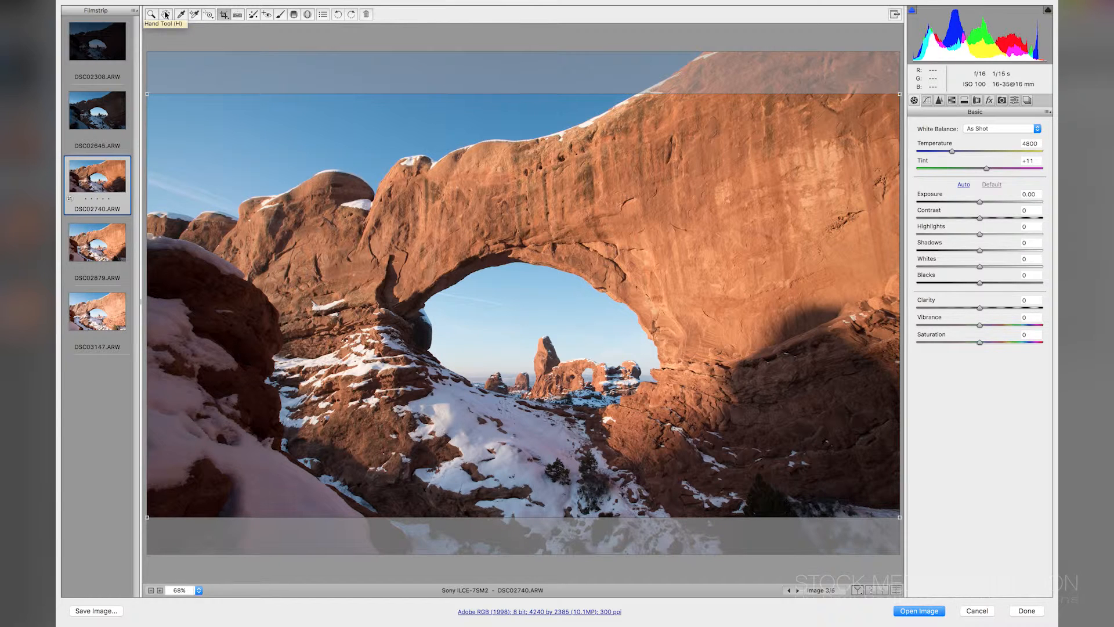
{"action": "left_click", "coordinate": [166, 15]}
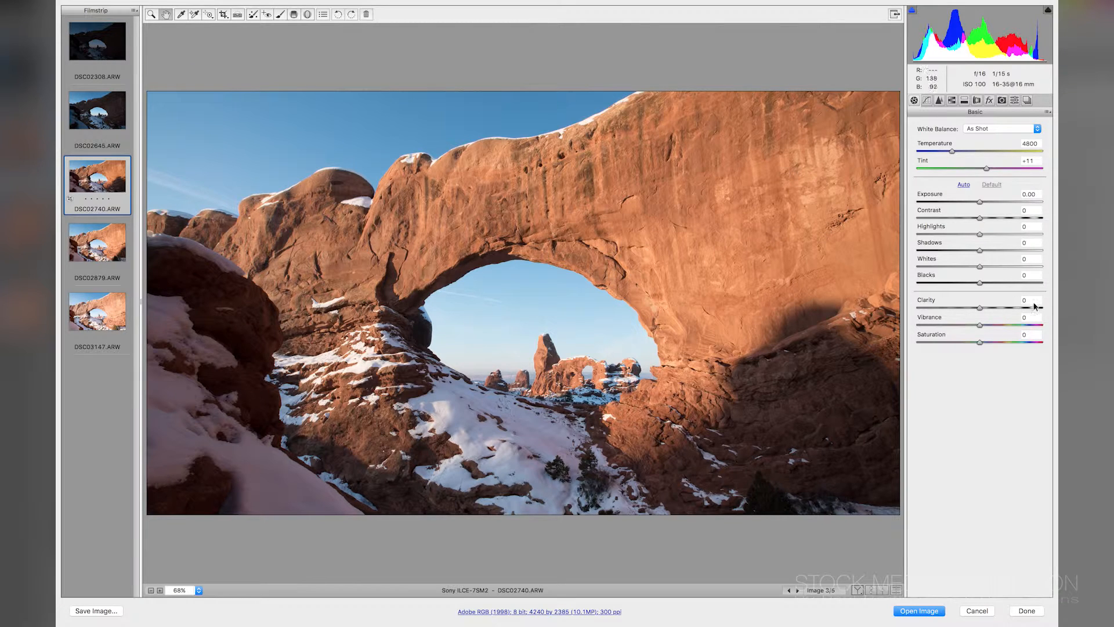
Set the Blacks of DSC02740 to -14 and apply the automatic Whites value
{"action": "key", "text": "shift"}
{"action": "left_click_drag", "start_coordinate": [983, 284], "coordinate": [975, 283]}
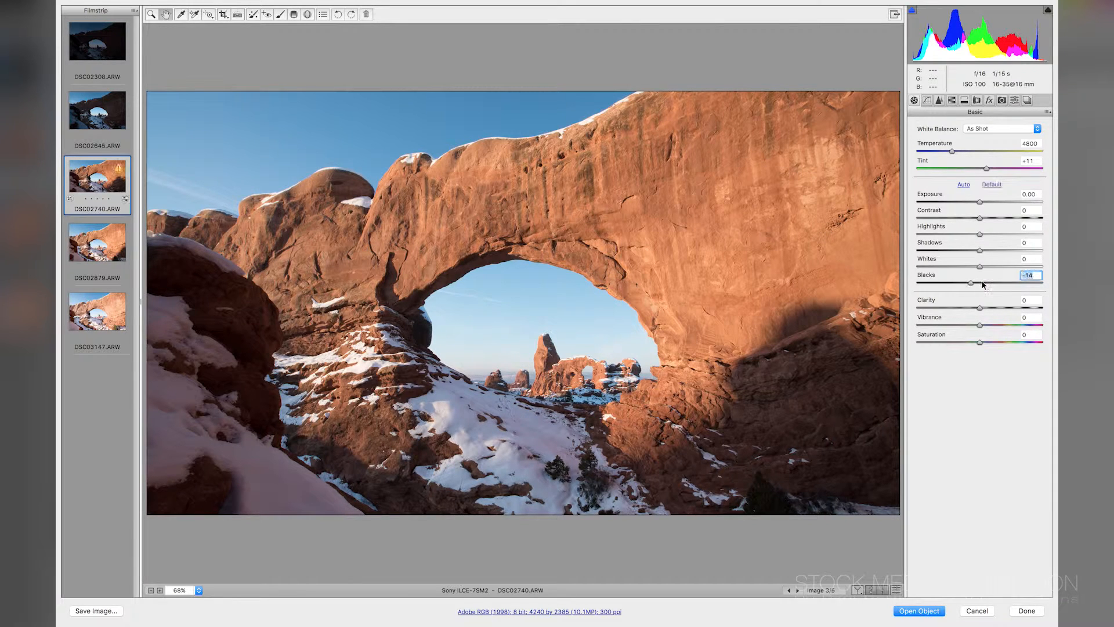
{"action": "left_click", "coordinate": [981, 267]}
{"action": "double_click", "coordinate": [980, 266], "text": "shift"}
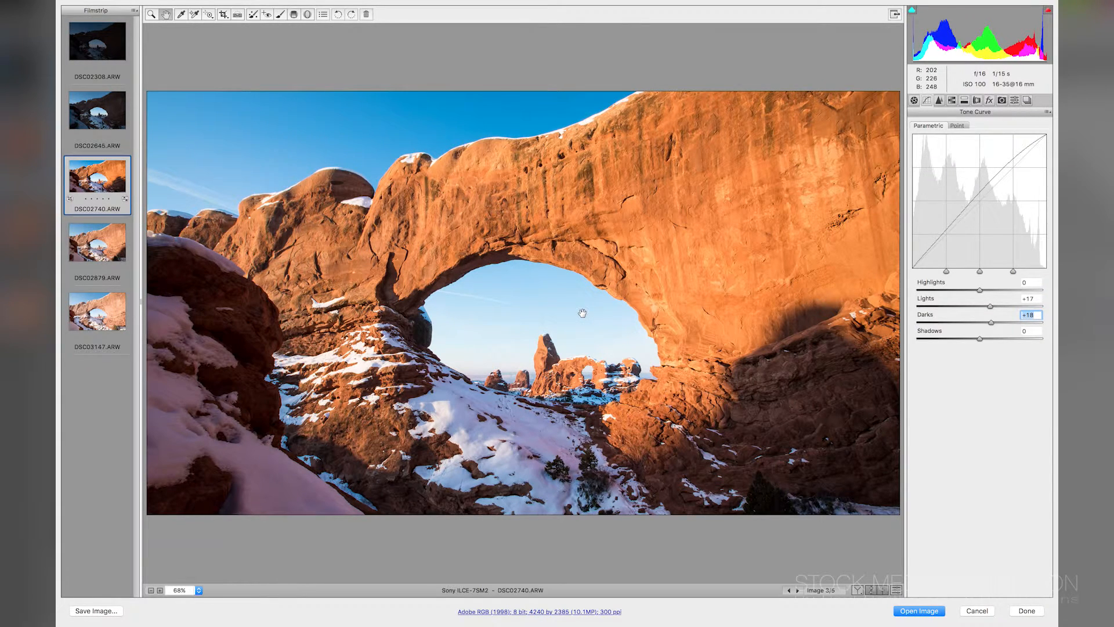
Synchronize the settings of DSC02740, with Crop included, to DSC02308 and DSC02645
{"action": "left_click", "coordinate": [80, 193]}
{"action": "left_click", "coordinate": [108, 40], "text": "shift"}
{"action": "right_click", "coordinate": [109, 33]}
{"action": "left_click", "coordinate": [132, 66]}
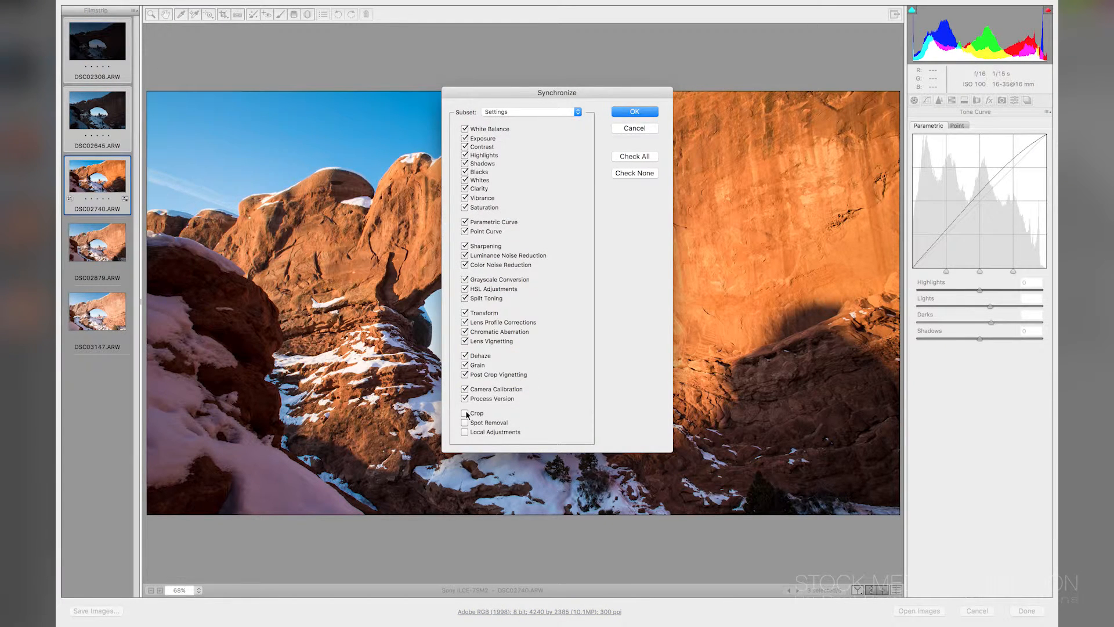
{"action": "left_click", "coordinate": [464, 413]}
{"action": "left_click", "coordinate": [635, 111]}
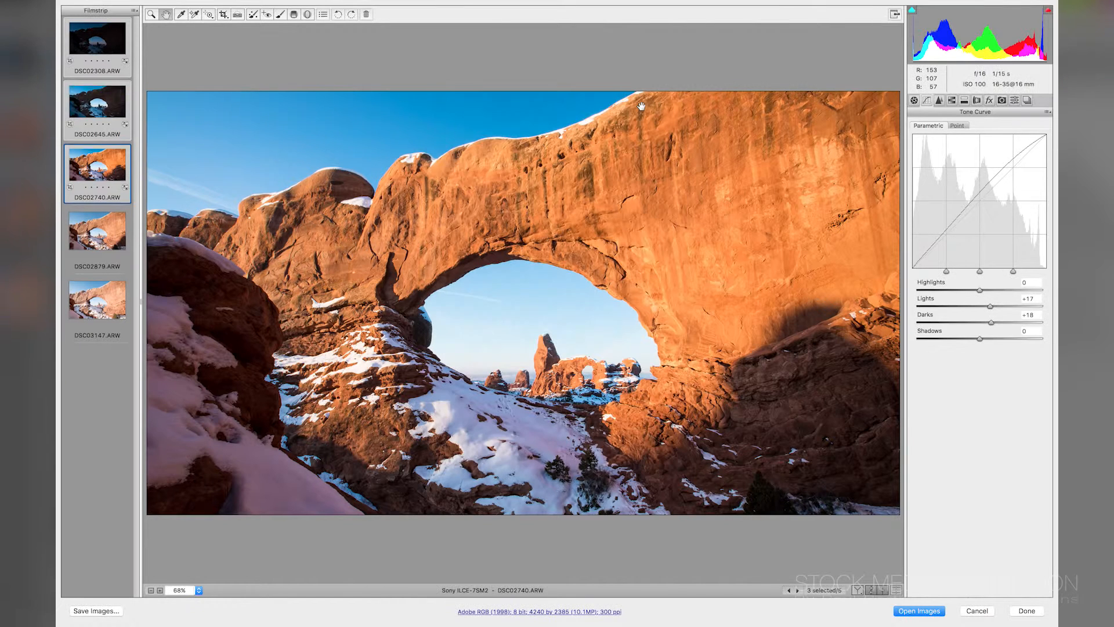
Examine DSC02308, DSC02645, DSC02740, DSC02879 and DSC03147 in turn to judge how the synchronized settings suit each photo
{"action": "left_click", "coordinate": [109, 45]}
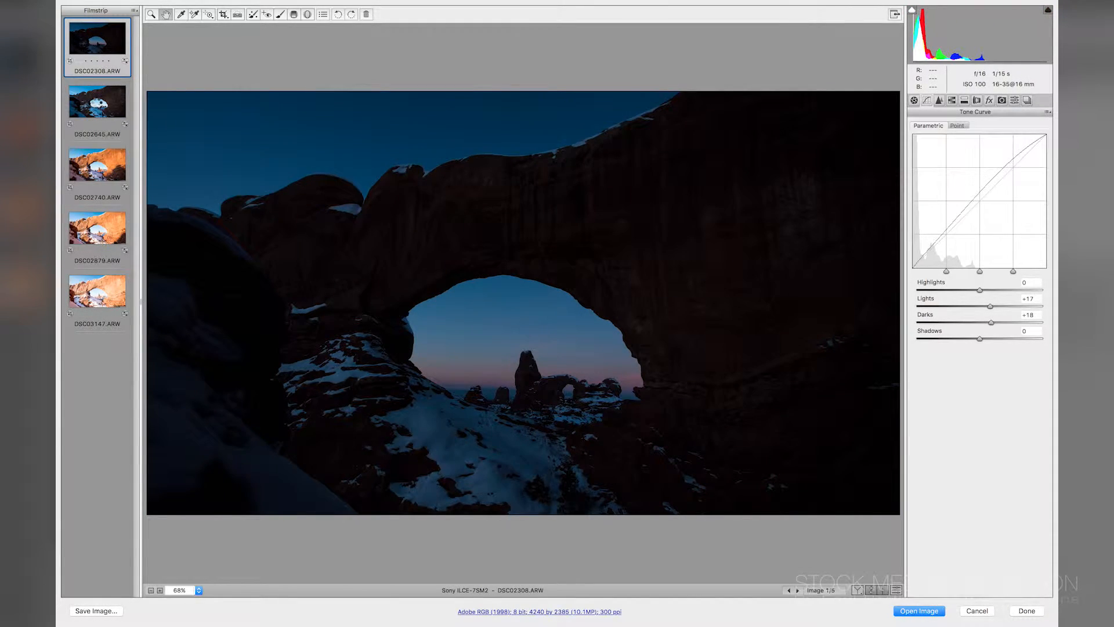
{"action": "left_click", "coordinate": [99, 103]}
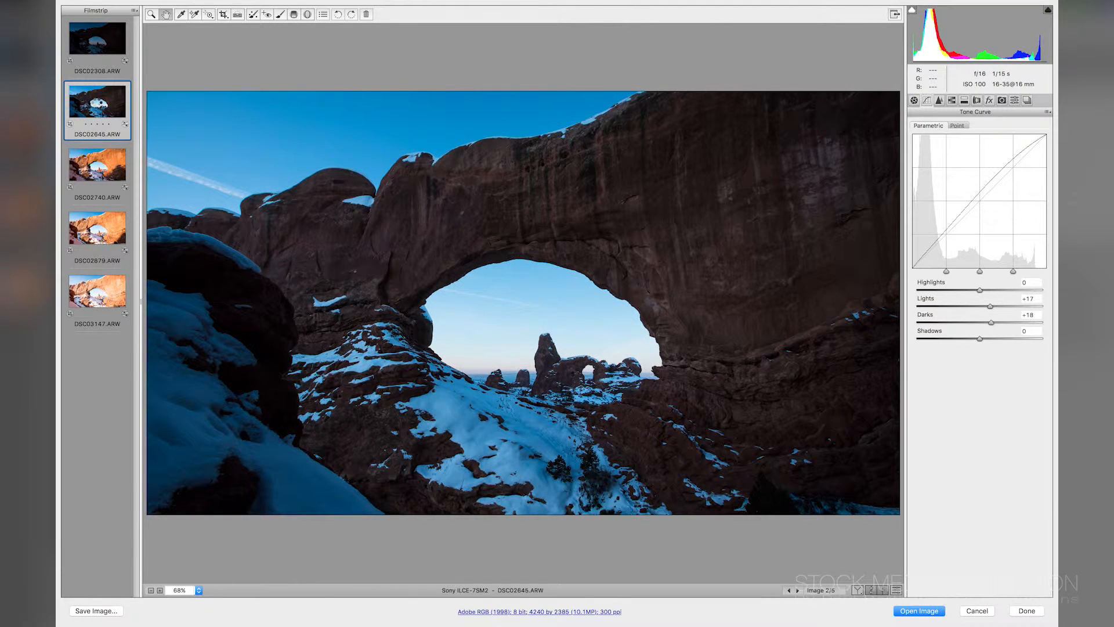
{"action": "left_click", "coordinate": [103, 163]}
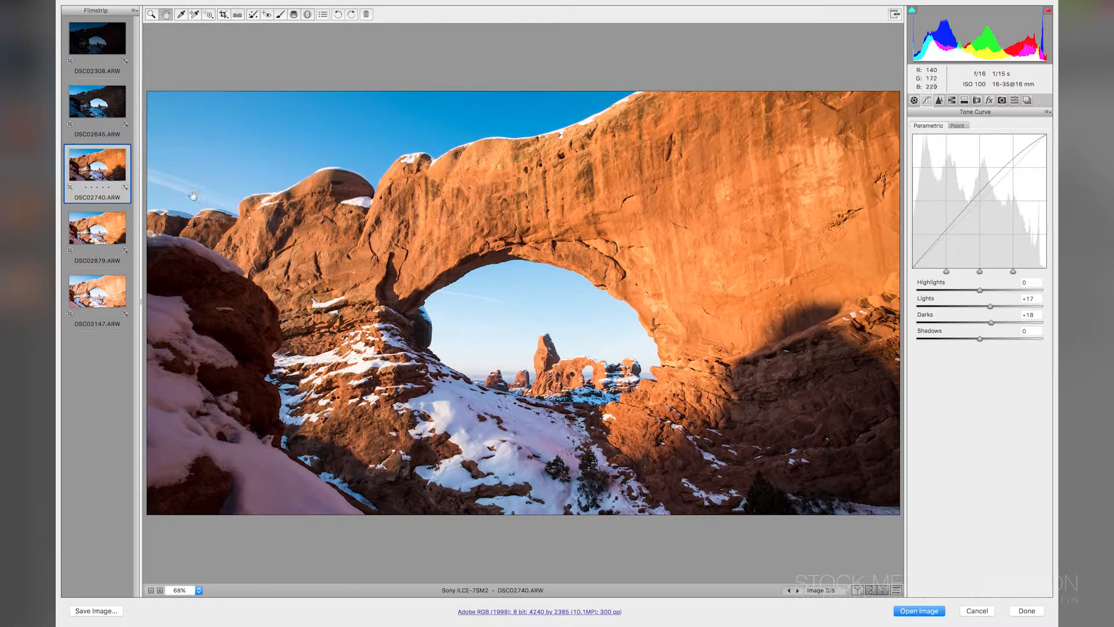
{"action": "key", "text": "Down"}
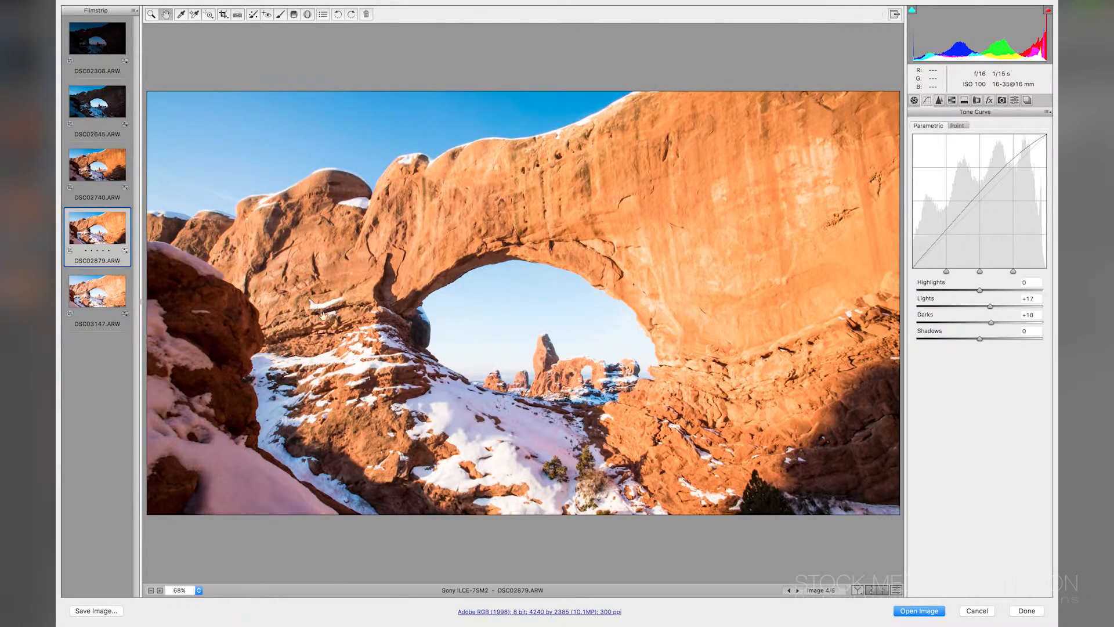
{"action": "left_click", "coordinate": [93, 294]}
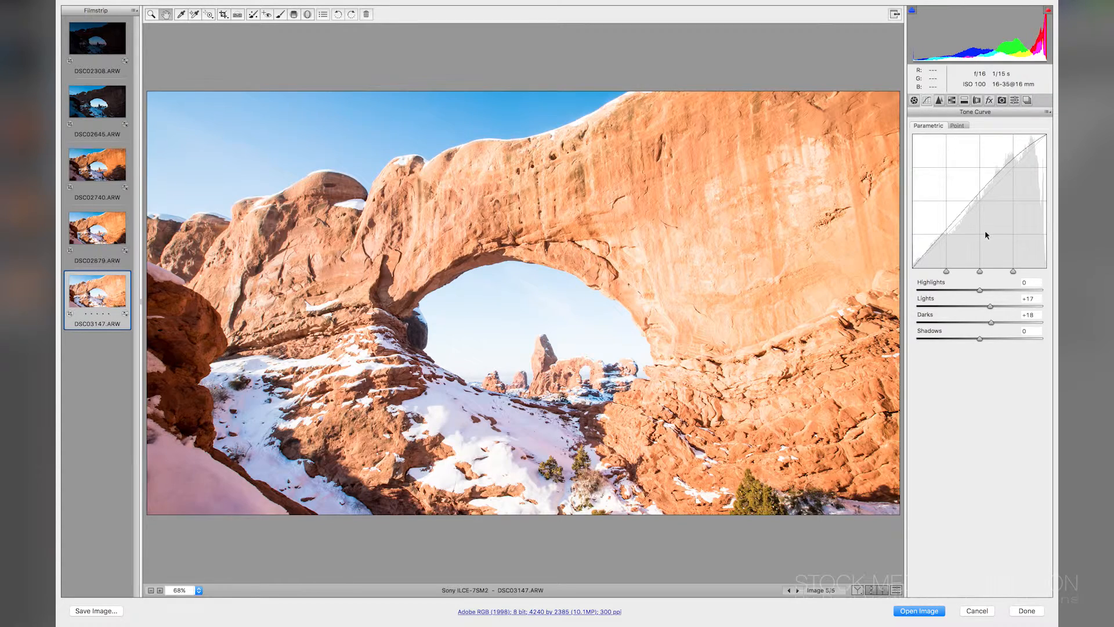
Reset the parametric curve's Lights and Darks of DSC03147 to 0 and set its Highlights to -33
{"action": "double_click", "coordinate": [990, 306]}
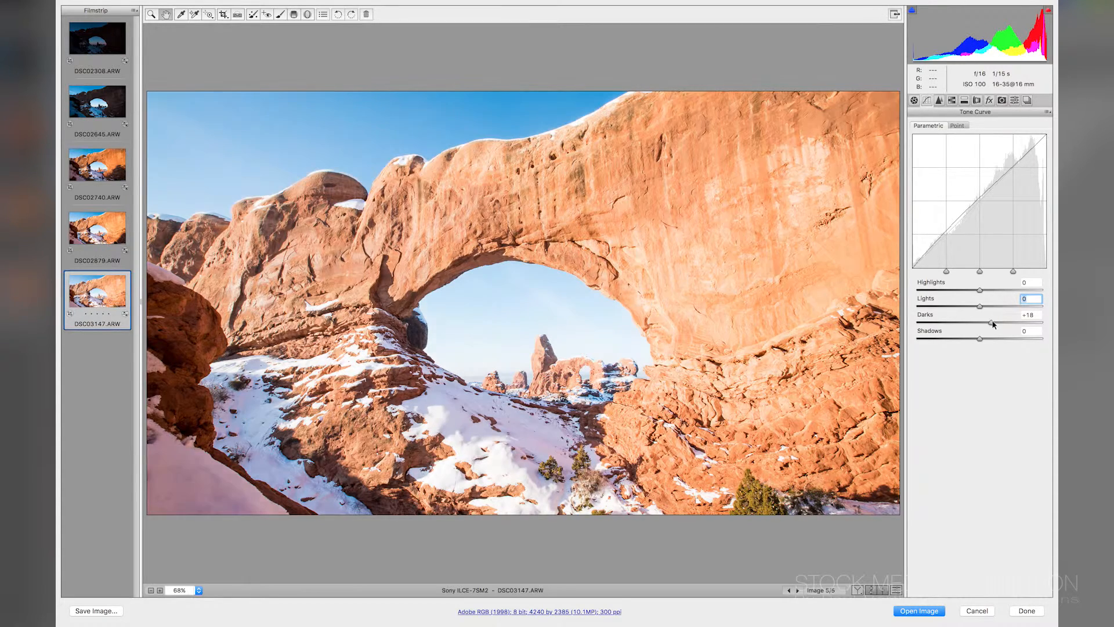
{"action": "double_click", "coordinate": [992, 323]}
{"action": "left_click", "coordinate": [915, 100]}
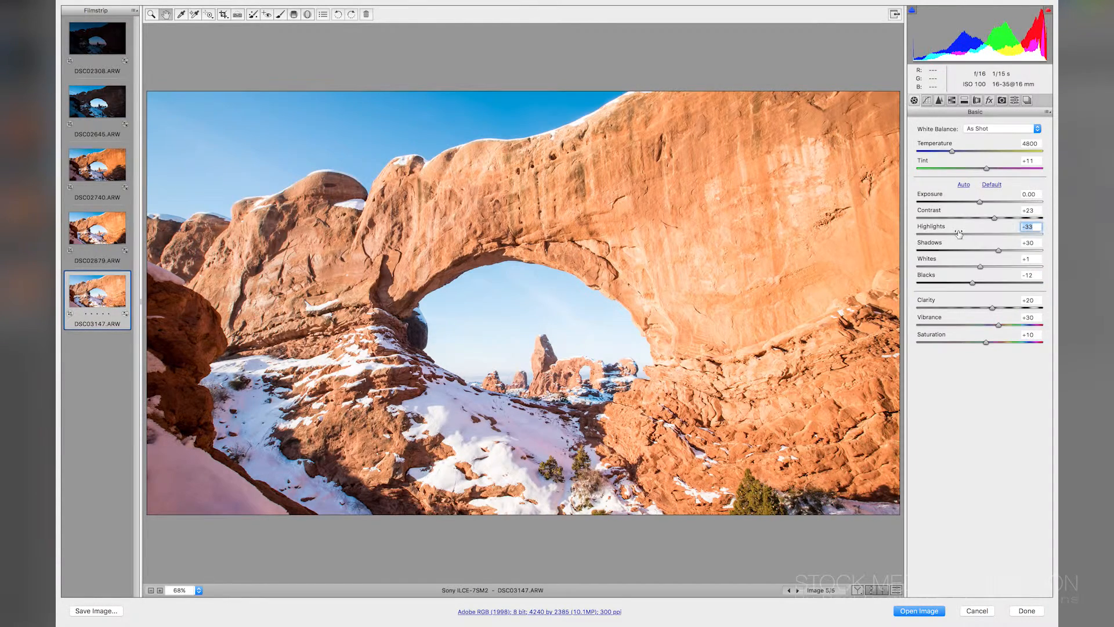
Synchronize the settings of DSC03147 to all five photos, leaving out Crop, Spot Removal and Local Adjustments
{"action": "key", "text": "shift"}
{"action": "left_click", "coordinate": [110, 47], "text": "shift"}
{"action": "right_click", "coordinate": [108, 45]}
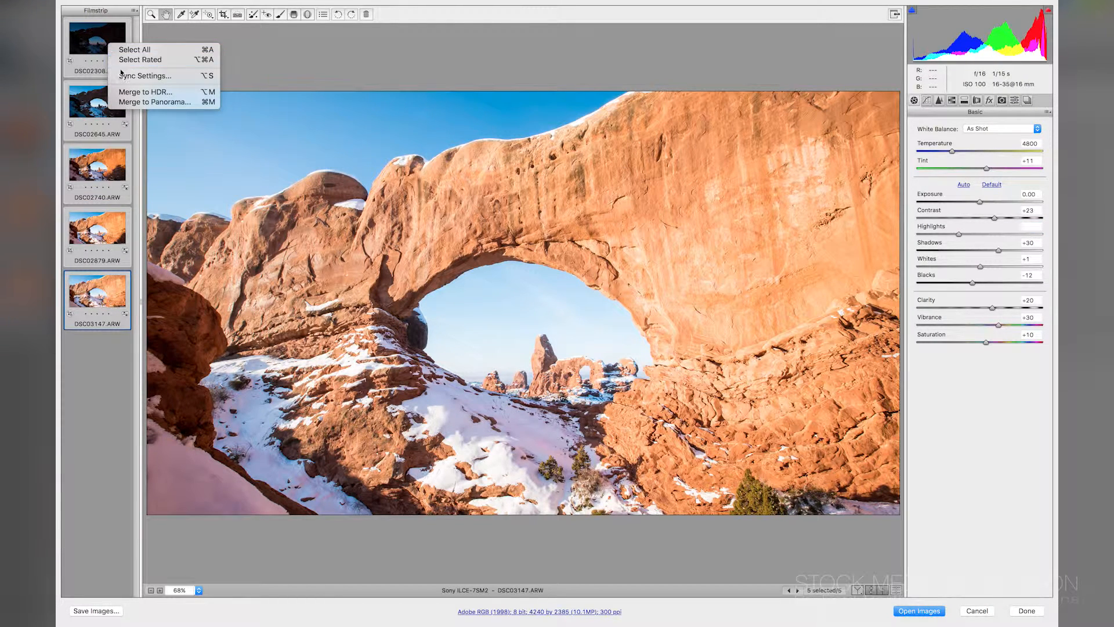
{"action": "left_click", "coordinate": [145, 75]}
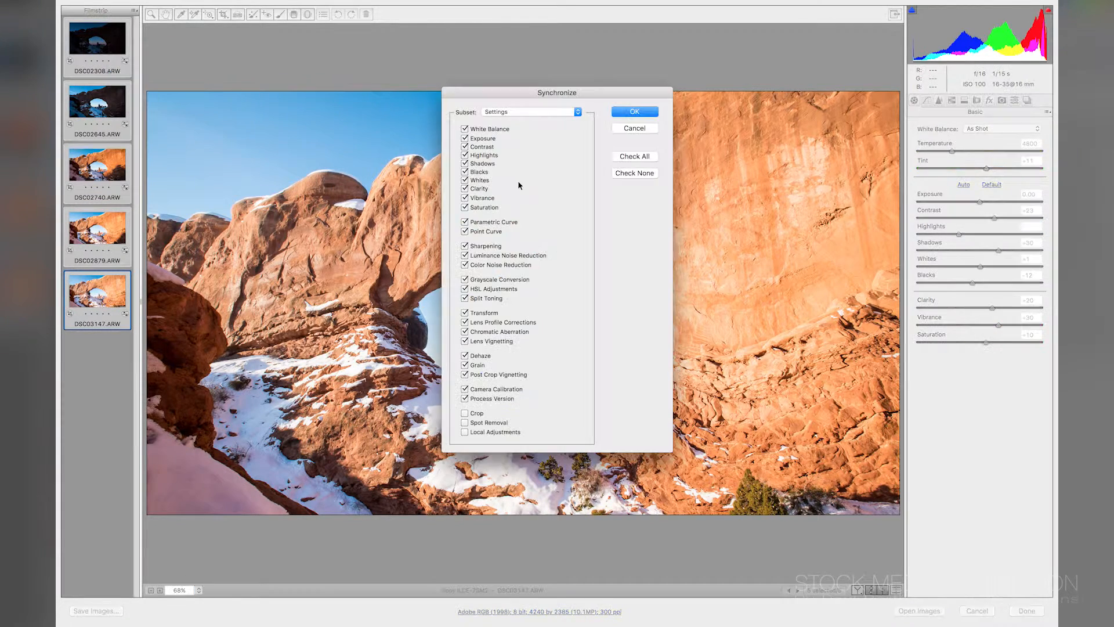
{"action": "left_click", "coordinate": [634, 112]}
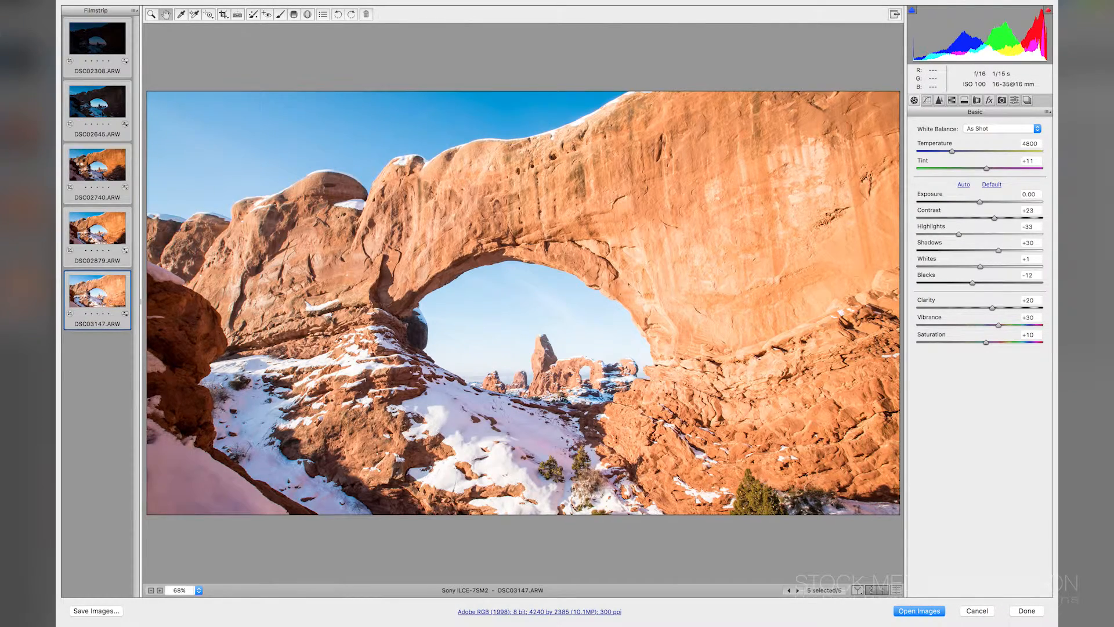
Check DSC02740, DSC02879 and DSC03147 with the new settings and finish the Camera Raw session, keeping the edits without opening the images
{"action": "left_click", "coordinate": [80, 164]}
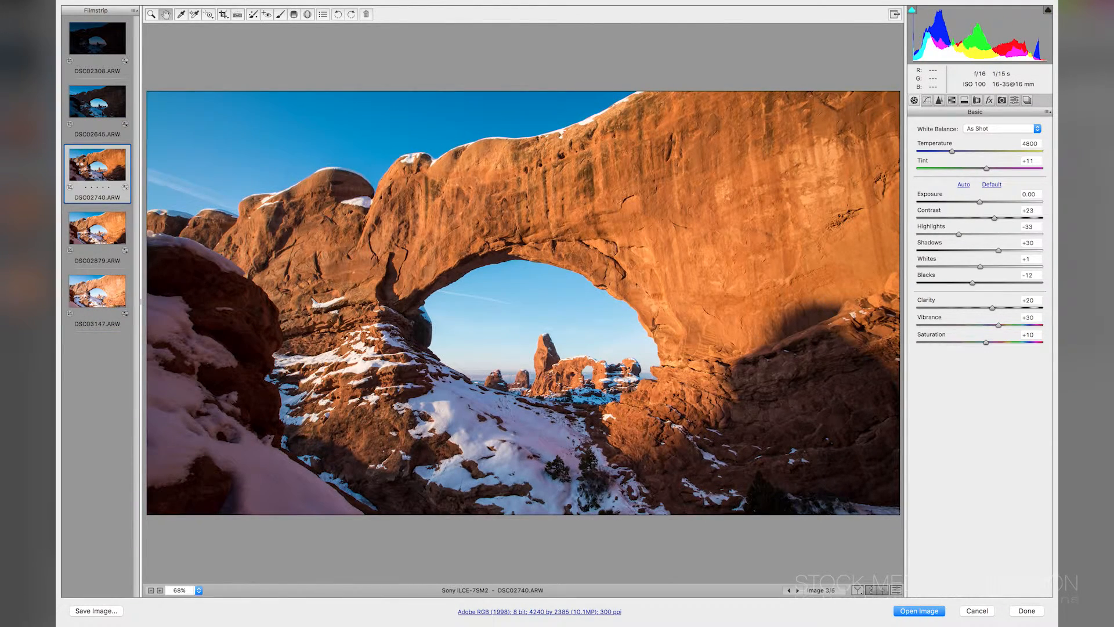
{"action": "left_click", "coordinate": [105, 222]}
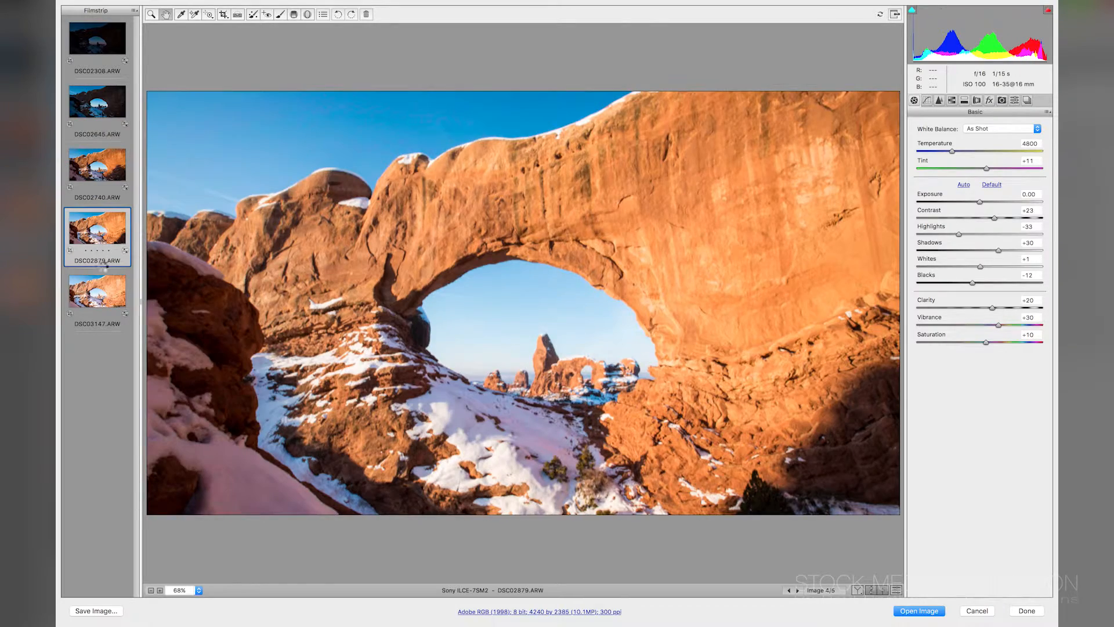
{"action": "left_click", "coordinate": [99, 288]}
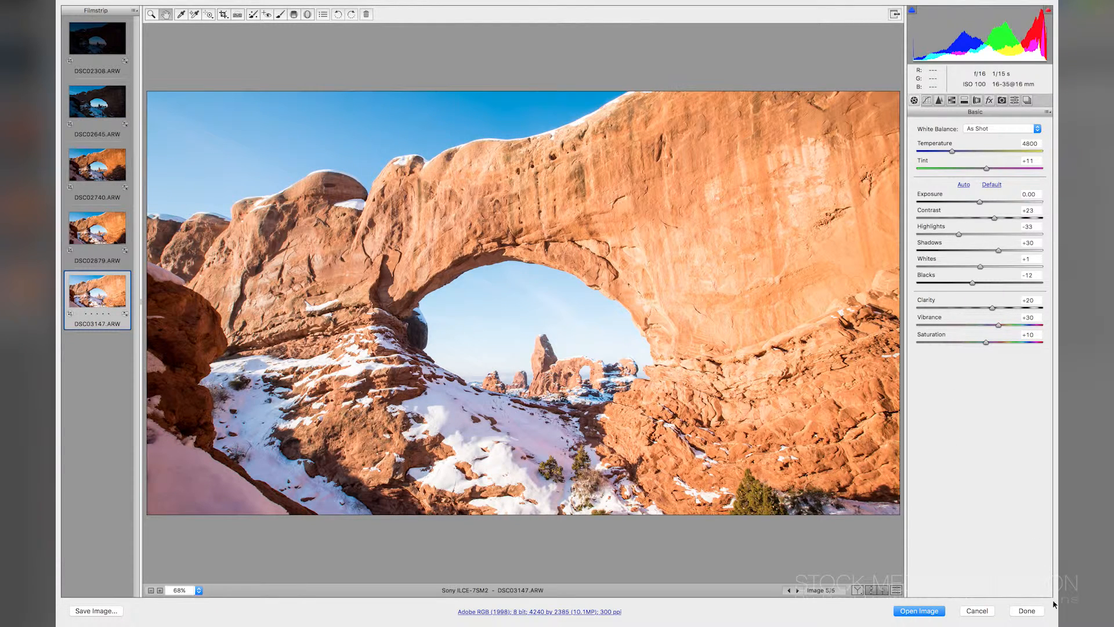
{"action": "left_click", "coordinate": [1027, 611]}
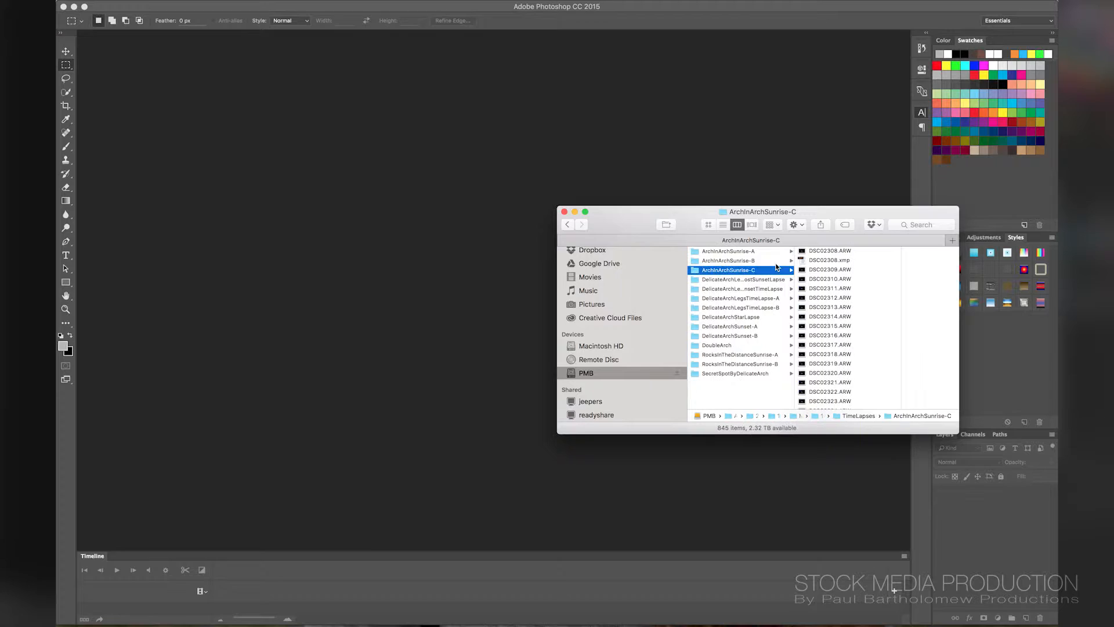
Examine the ArchInArchSunrise-C folder for the XMP sidecar file beside DSC02308.ARW
{"action": "key", "text": "Right"}
{"action": "key", "text": "Down"}
{"action": "key", "text": "Down"}
{"action": "key", "text": "Up"}
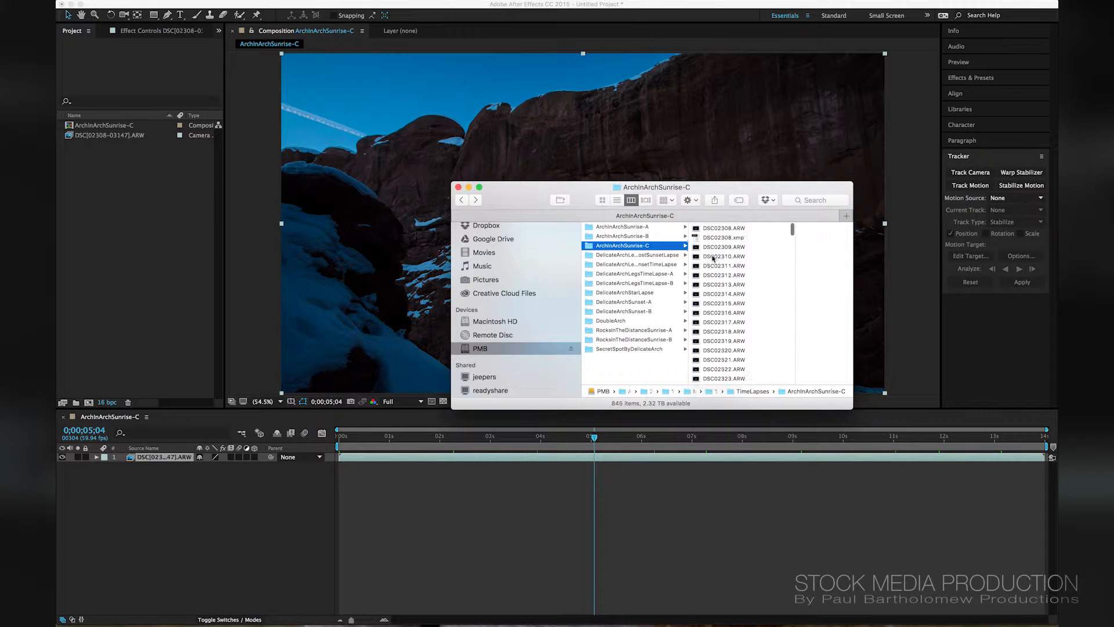
Switch to Lightroom, add the five checked ArchInArchSunrise-C raw photos to the catalog without moving them, and look through the imported thumbnails
{"action": "left_click", "coordinate": [725, 228]}
{"action": "left_click", "coordinate": [521, 613]}
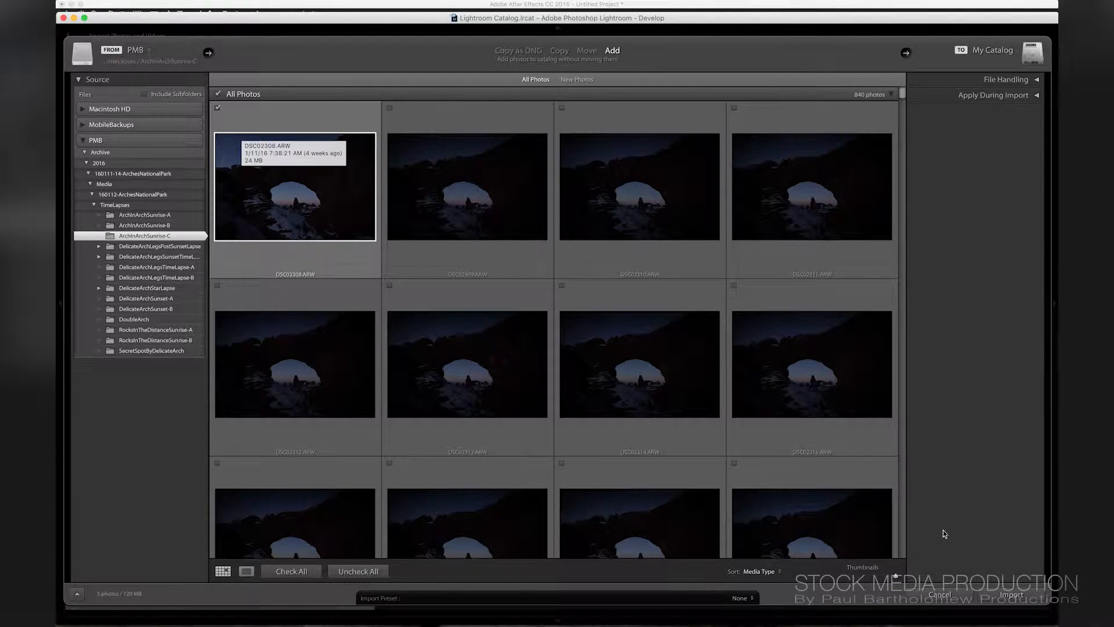
{"action": "left_click", "coordinate": [995, 593]}
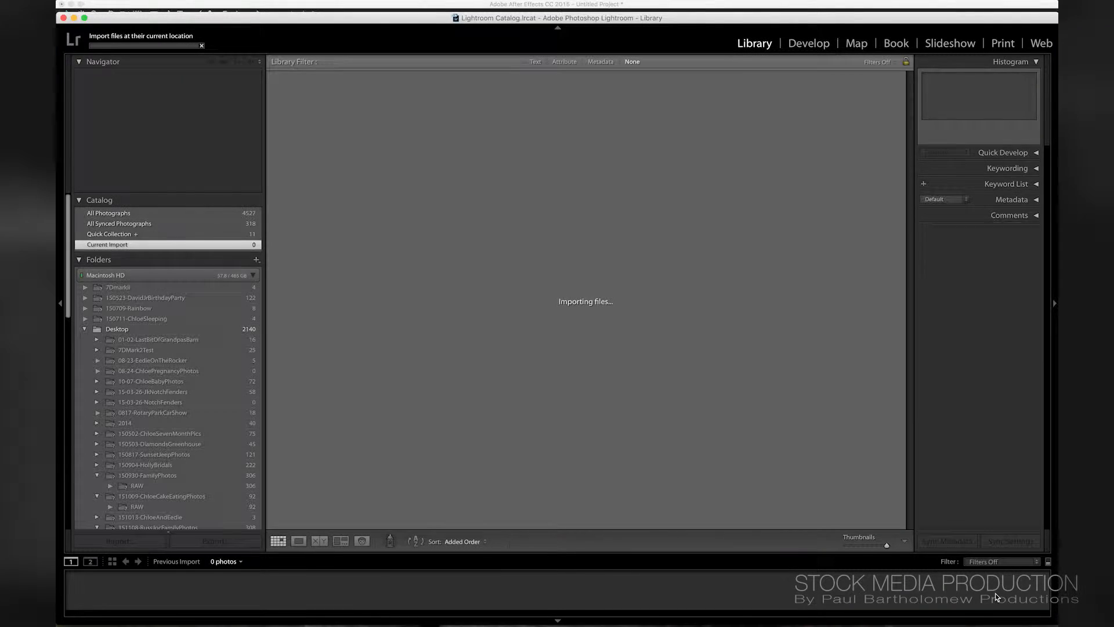
{"action": "scroll", "coordinate": [701, 354], "scroll_direction": "down", "scroll_amount": 6}
{"action": "scroll", "coordinate": [701, 354], "scroll_direction": "down", "scroll_amount": 3}
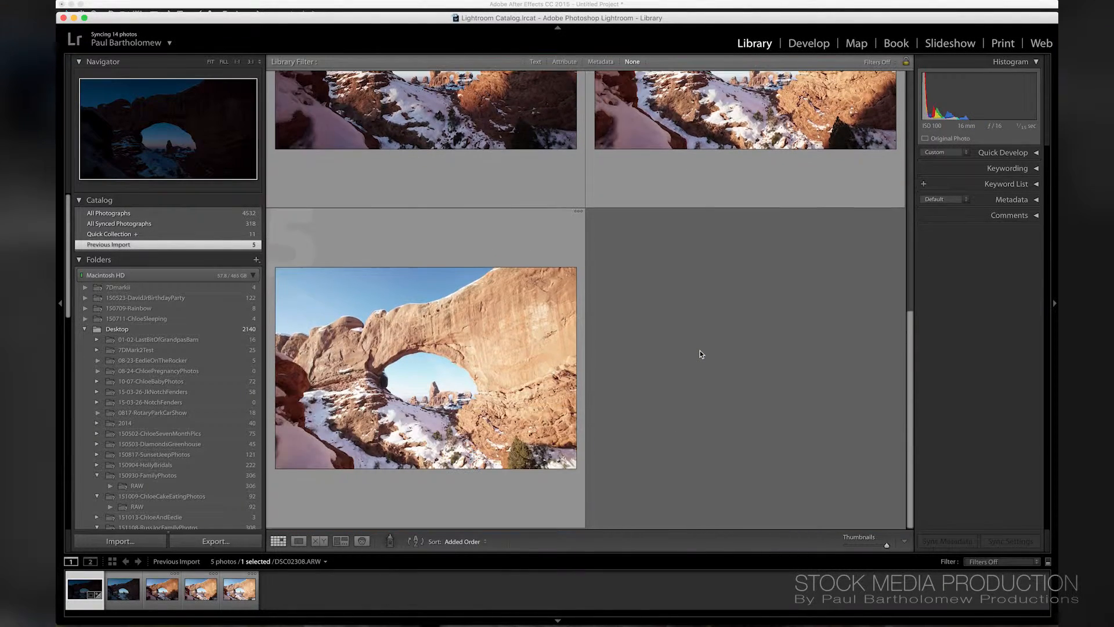
{"action": "scroll", "coordinate": [701, 354], "scroll_direction": "up", "scroll_amount": 9}
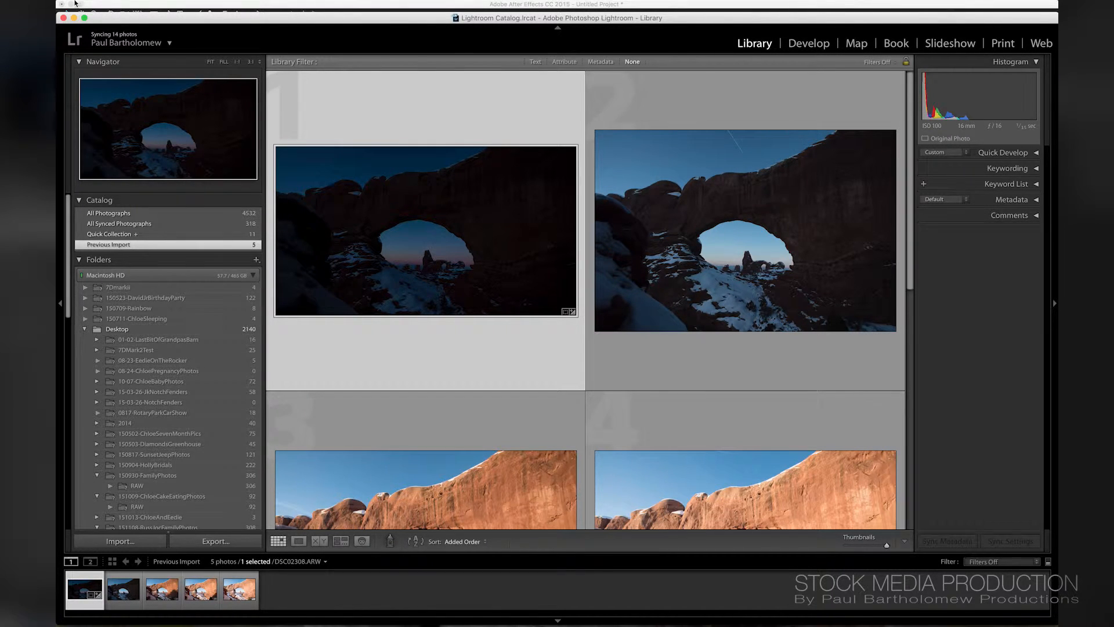
Check the catalog's metadata settings, leaving "Automatically write changes into XMP" enabled
{"action": "left_click", "coordinate": [99, 6]}
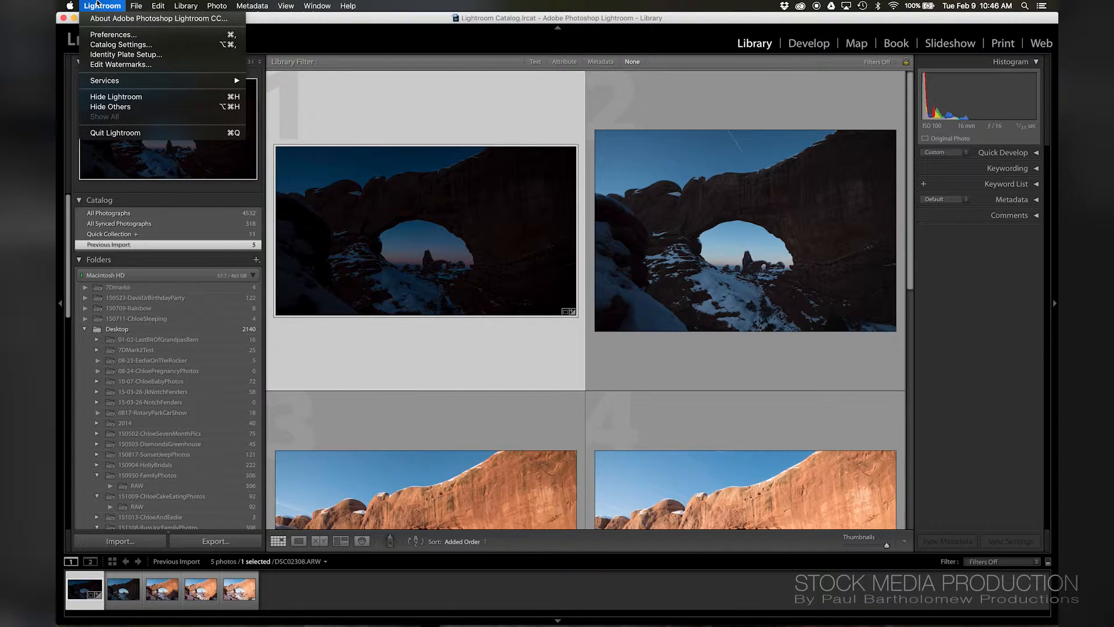
{"action": "left_click", "coordinate": [120, 47]}
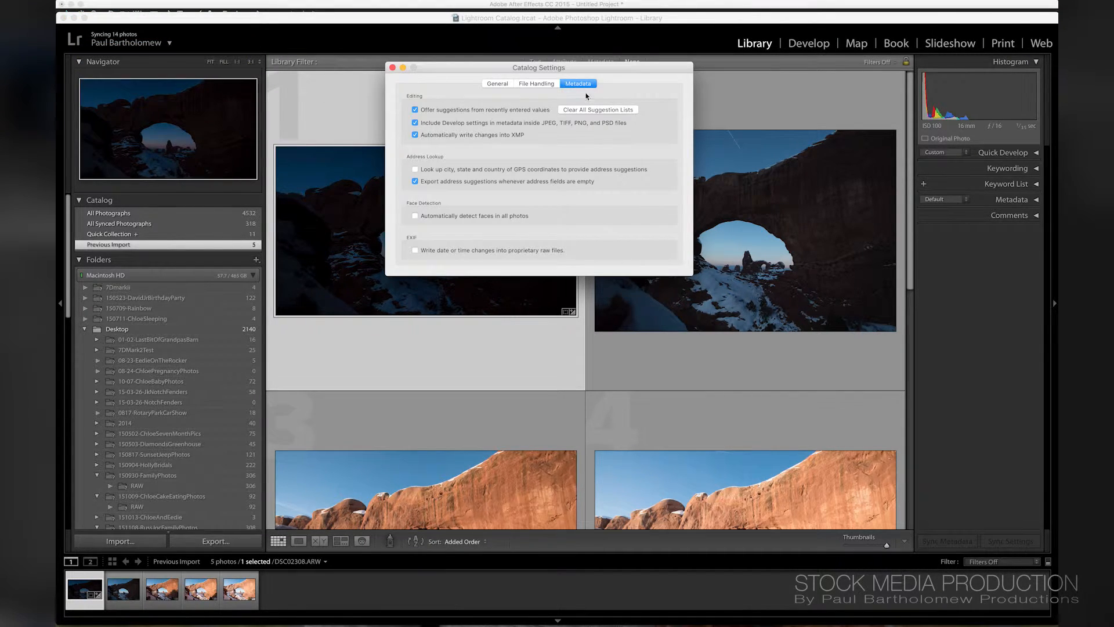
{"action": "left_click", "coordinate": [415, 134]}
{"action": "left_click", "coordinate": [414, 135]}
{"action": "left_click", "coordinate": [392, 68]}
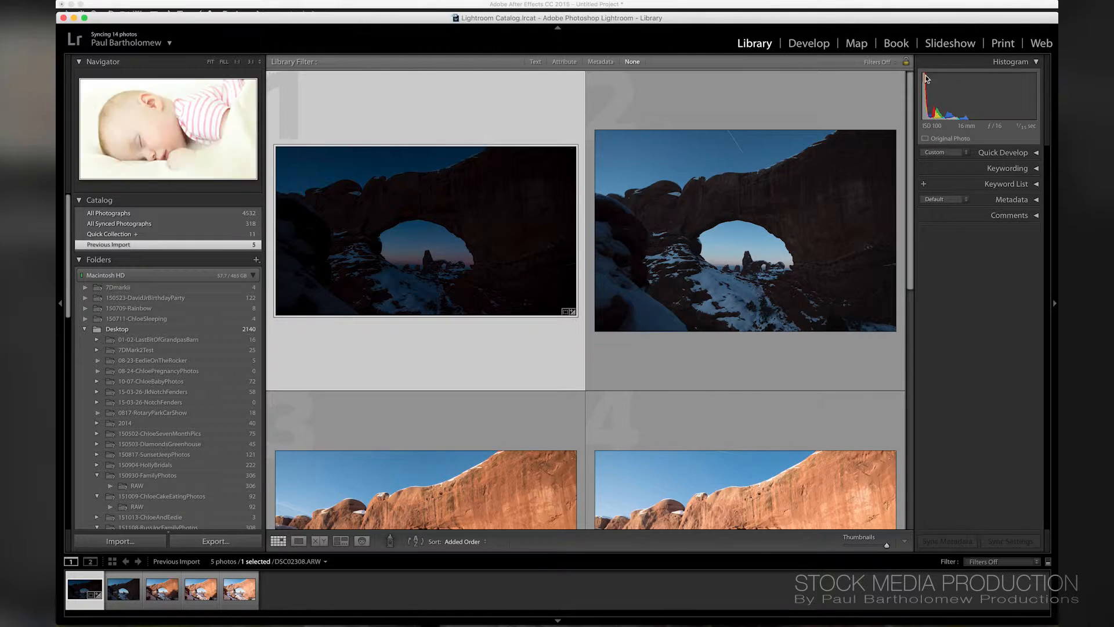
Synchronize the develop settings of DSC02308, including Crop with straighten angle and aspect ratio, to all five imported photos
{"action": "left_click", "coordinate": [789, 45]}
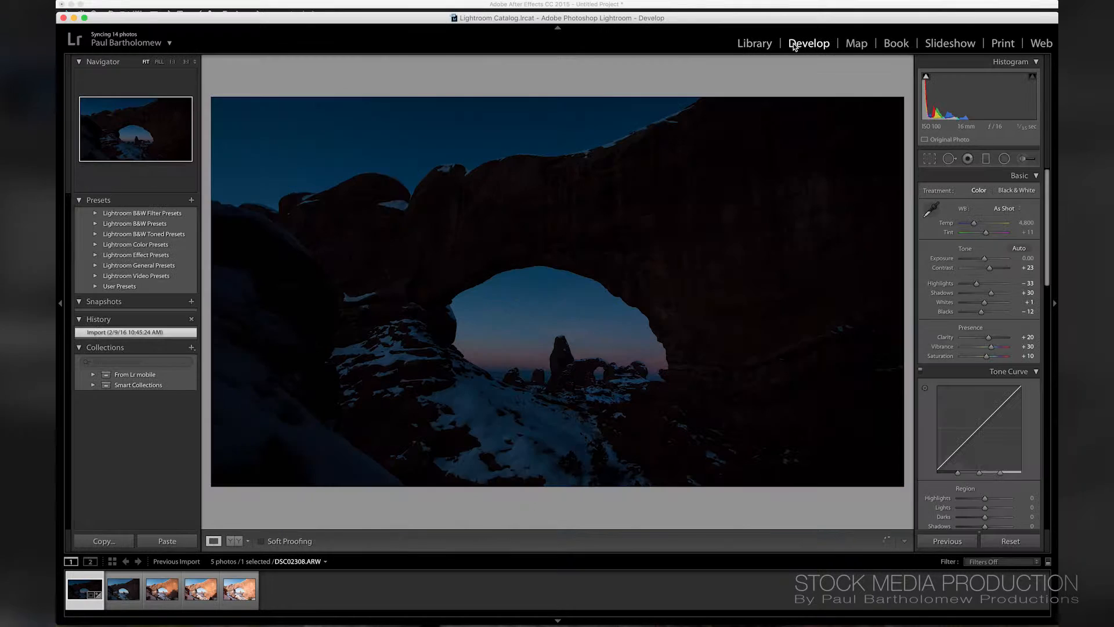
{"action": "left_click", "coordinate": [239, 589], "text": "shift"}
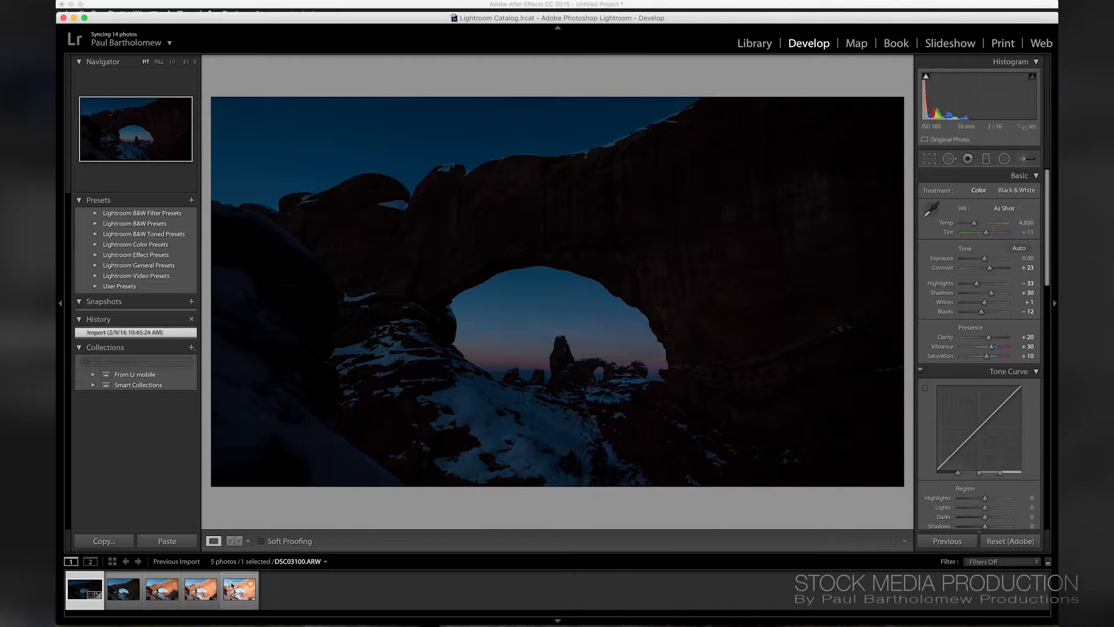
{"action": "left_click", "coordinate": [953, 541]}
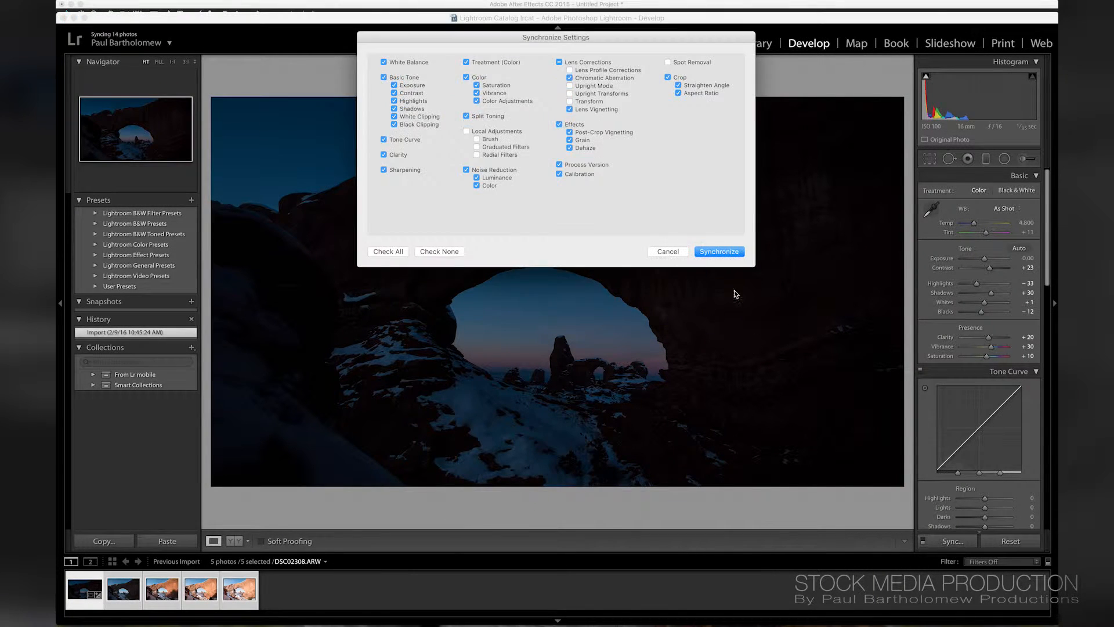
{"action": "left_click", "coordinate": [719, 249]}
{"action": "left_click", "coordinate": [201, 589]}
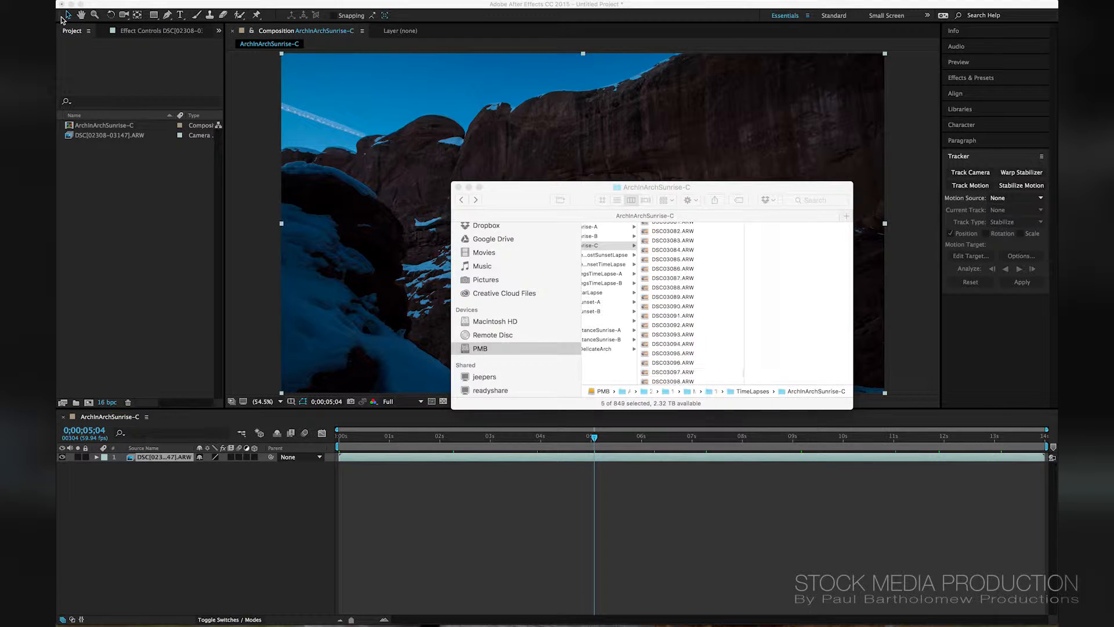
Import the ArchInArchSunrise-C folder into the After Effects project as a raw image sequence, accepting the Camera Raw settings
{"action": "scroll", "coordinate": [709, 326], "scroll_direction": "down", "scroll_amount": 10}
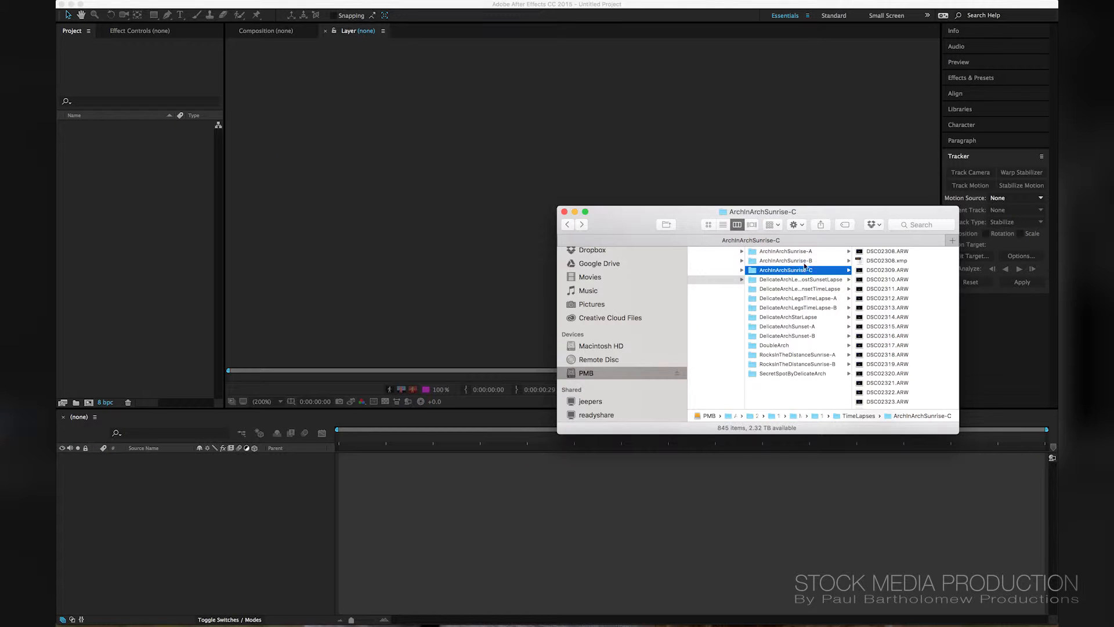
{"action": "left_click_drag", "start_coordinate": [781, 269], "coordinate": [126, 204]}
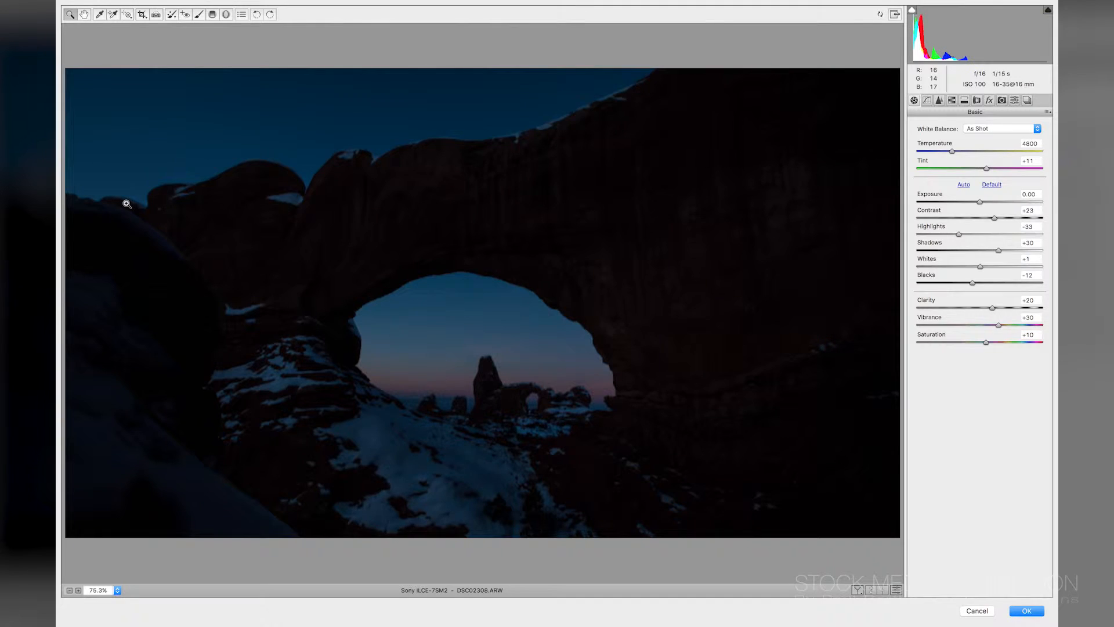
{"action": "key", "text": "Return"}
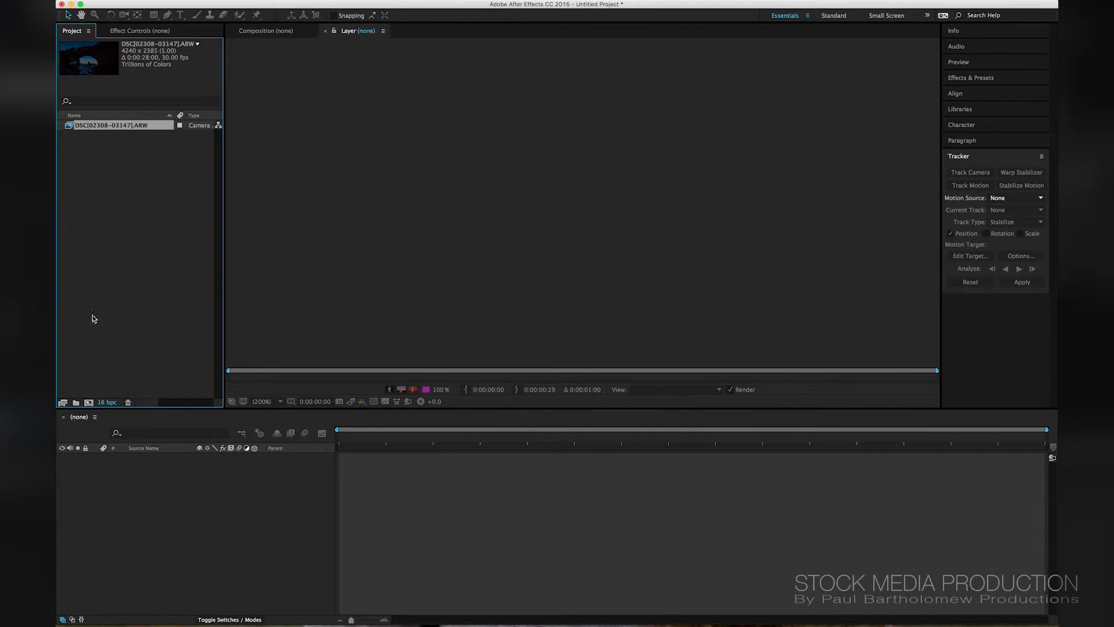
{"action": "right_click", "coordinate": [91, 127]}
{"action": "mouse_move", "coordinate": [135, 186]}
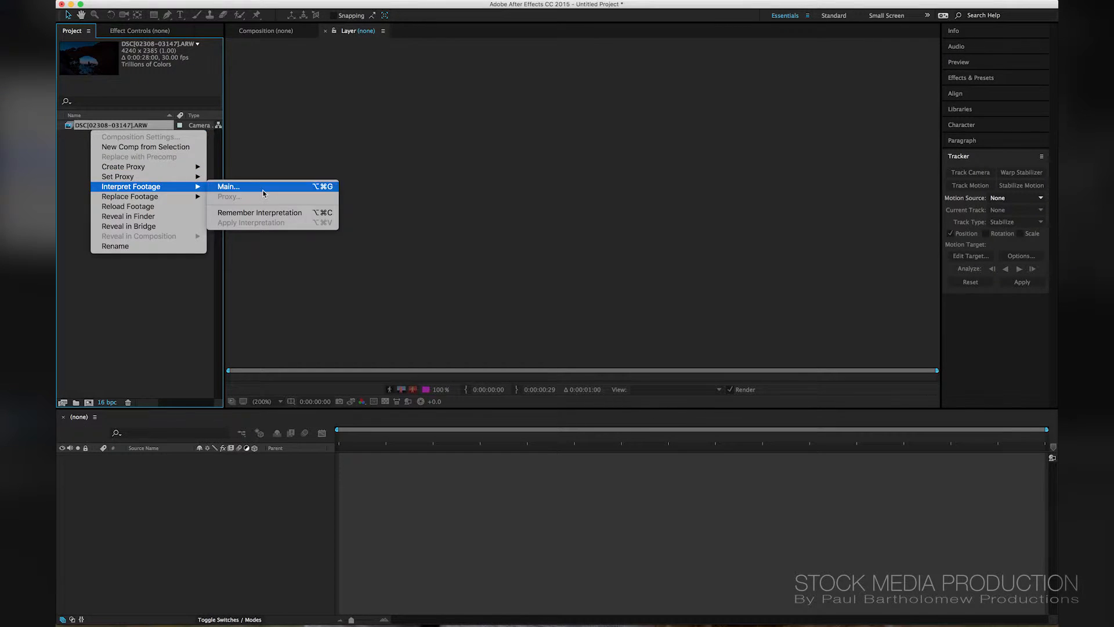
{"action": "left_click", "coordinate": [244, 186]}
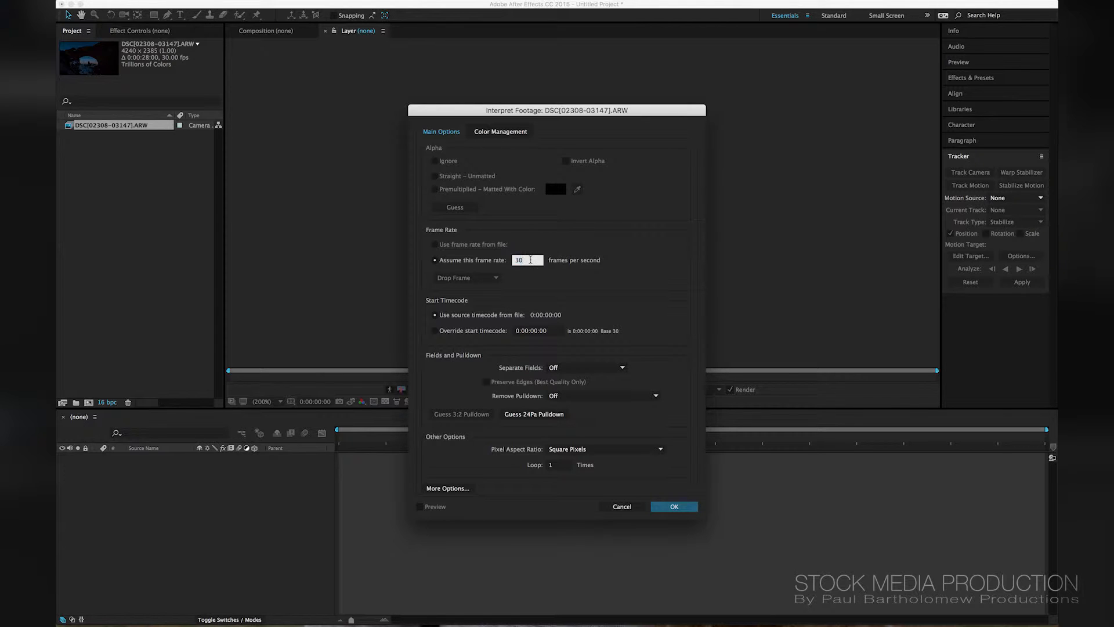
{"action": "type", "text": "4"}
{"action": "left_click", "coordinate": [674, 507]}
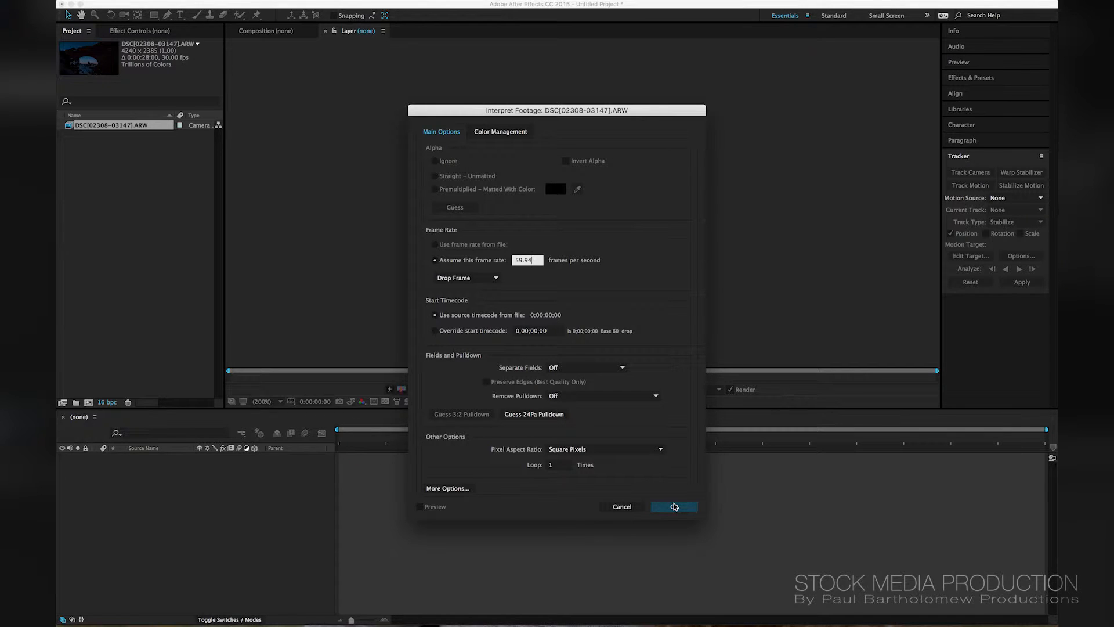
{"action": "left_click", "coordinate": [674, 507]}
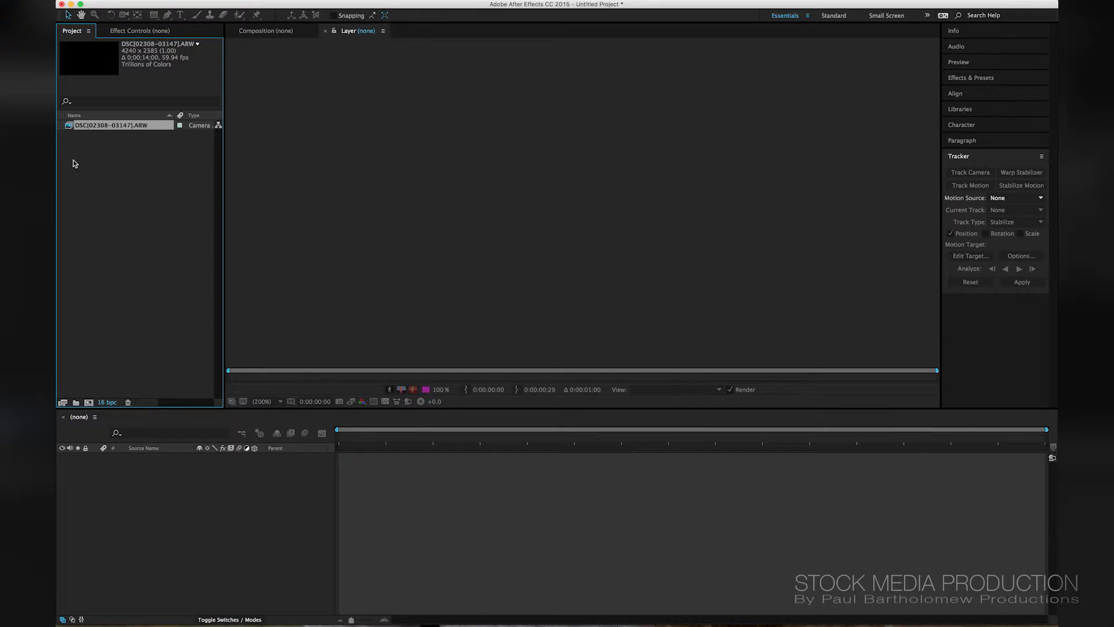
{"action": "left_click_drag", "start_coordinate": [89, 127], "coordinate": [89, 402]}
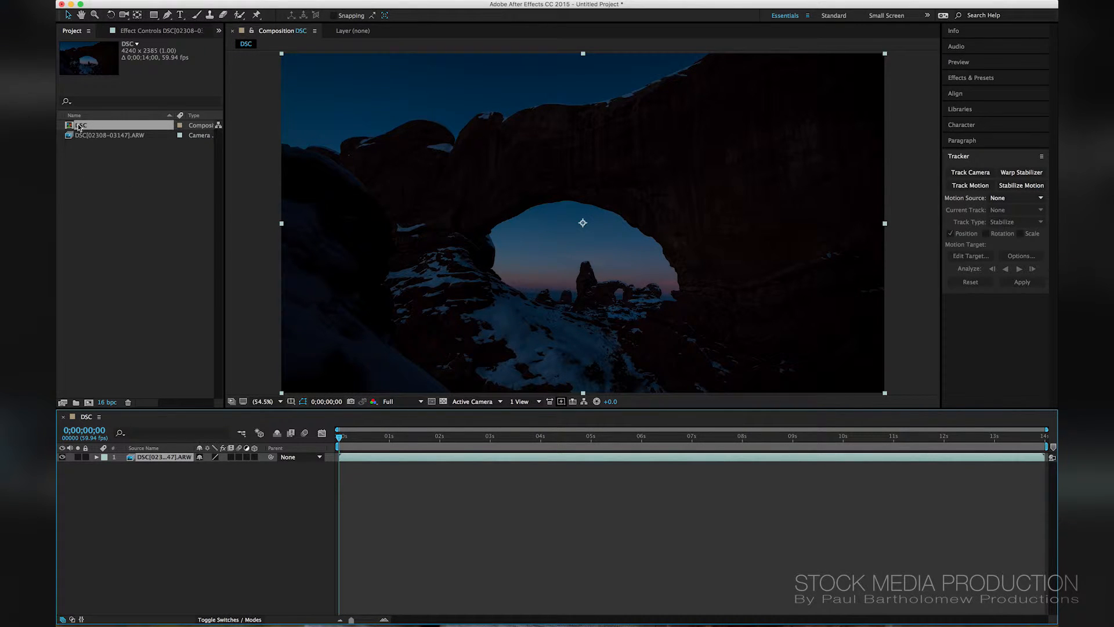
{"action": "key", "text": "ctrl+Up"}
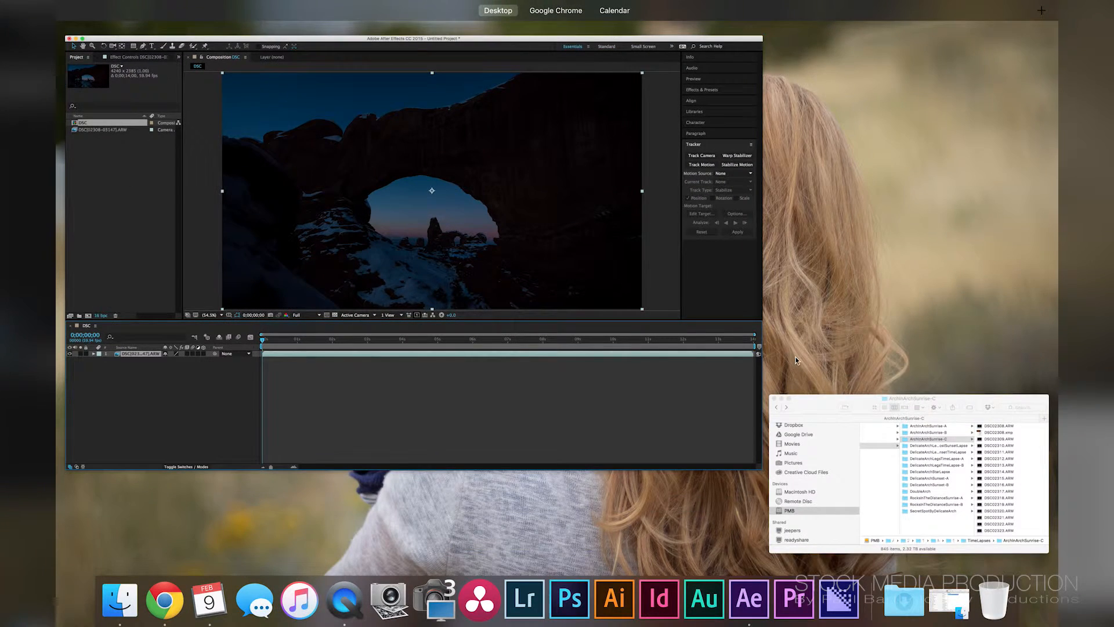
Check the source folder's name in Finder, return to After Effects and rename the DSC composition as ArchInArchSunrise-C
{"action": "left_click", "coordinate": [858, 443]}
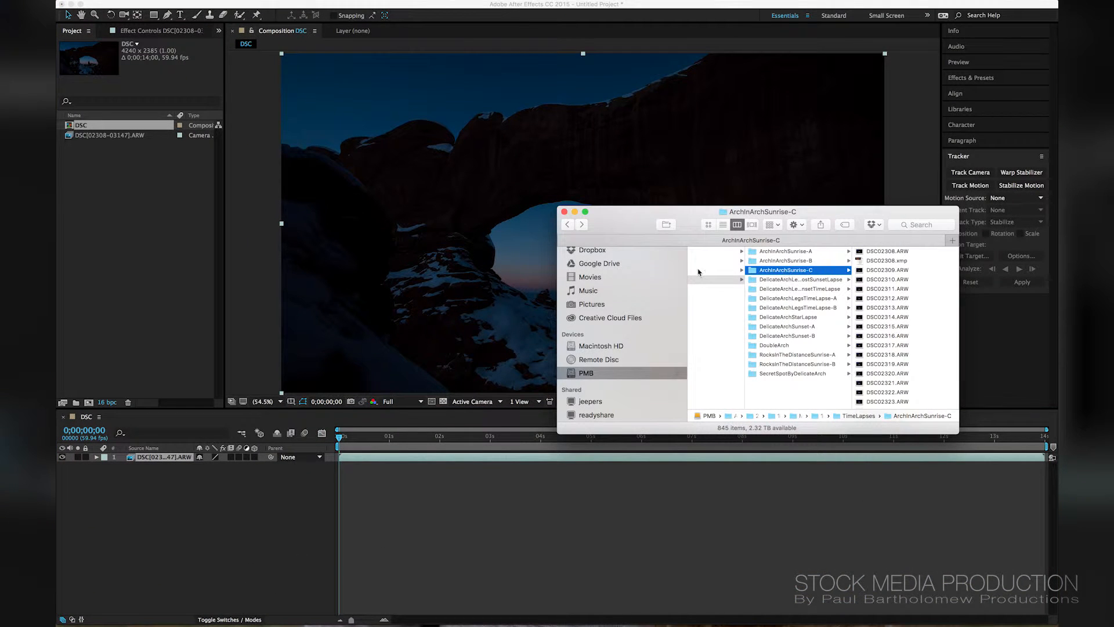
{"action": "left_click", "coordinate": [160, 179]}
{"action": "left_click", "coordinate": [79, 127]}
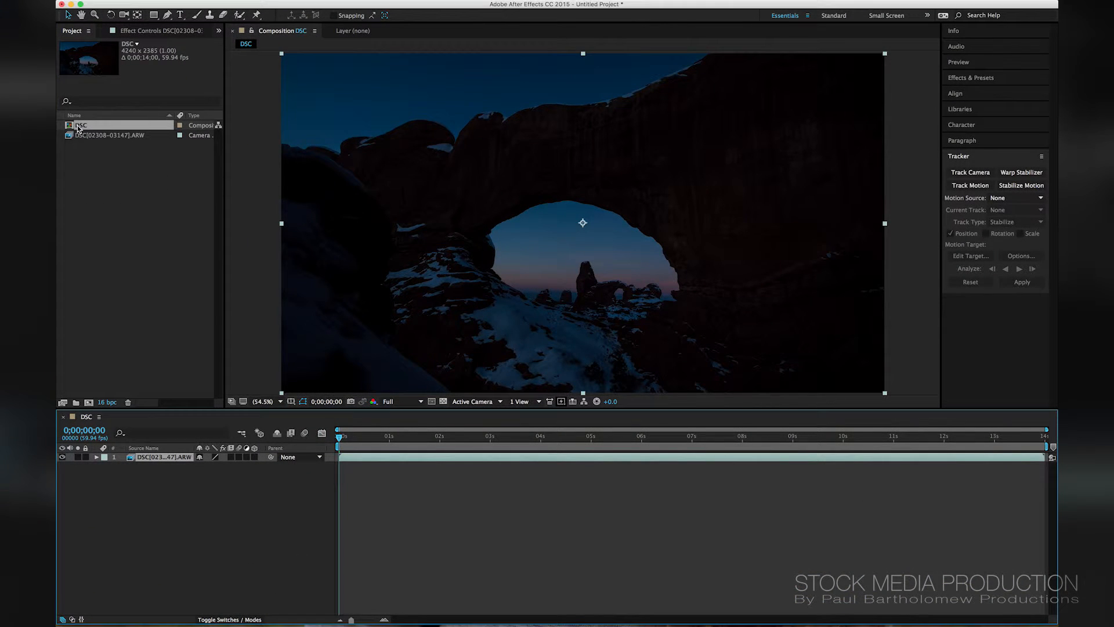
{"action": "right_click", "coordinate": [78, 126]}
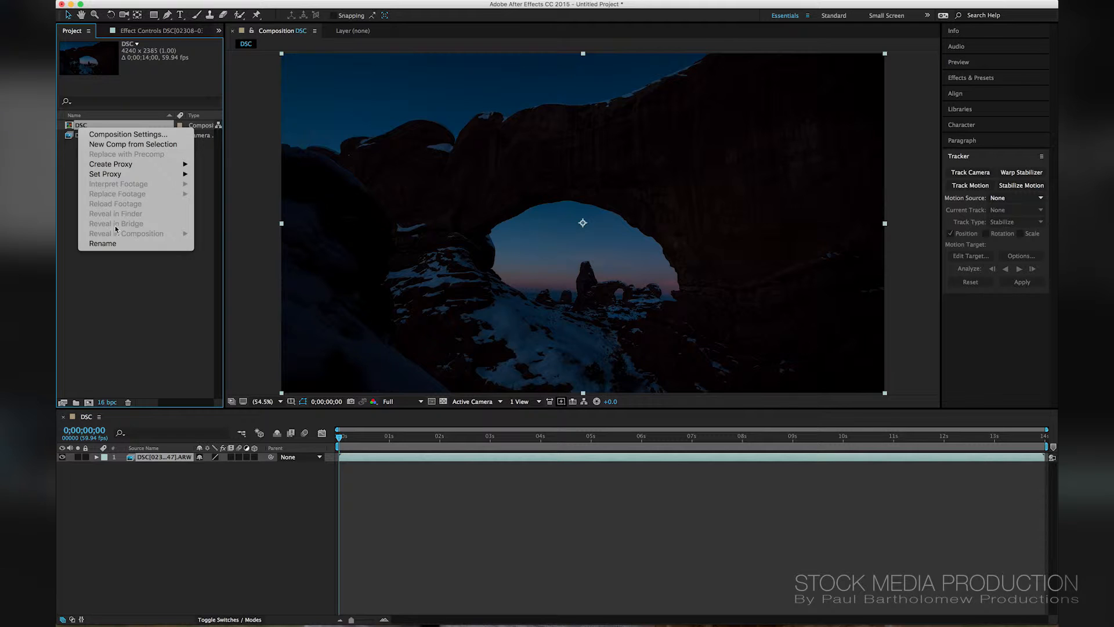
{"action": "left_click", "coordinate": [110, 243]}
{"action": "type", "text": "ArchInArchSunrise-C"}
{"action": "key", "text": "Return"}
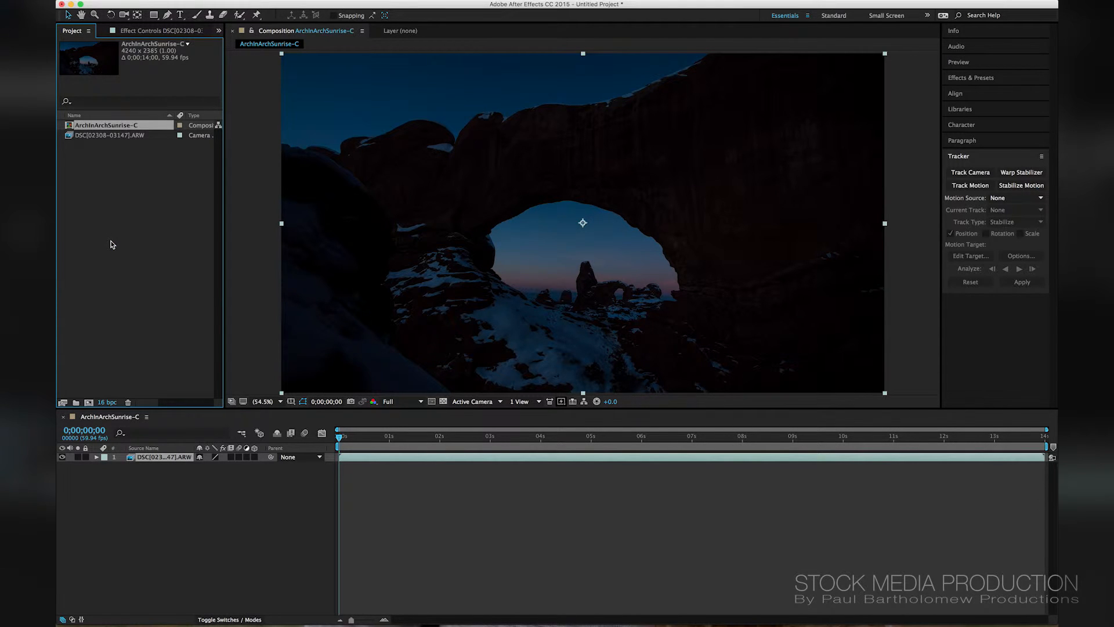
{"action": "left_click", "coordinate": [117, 233]}
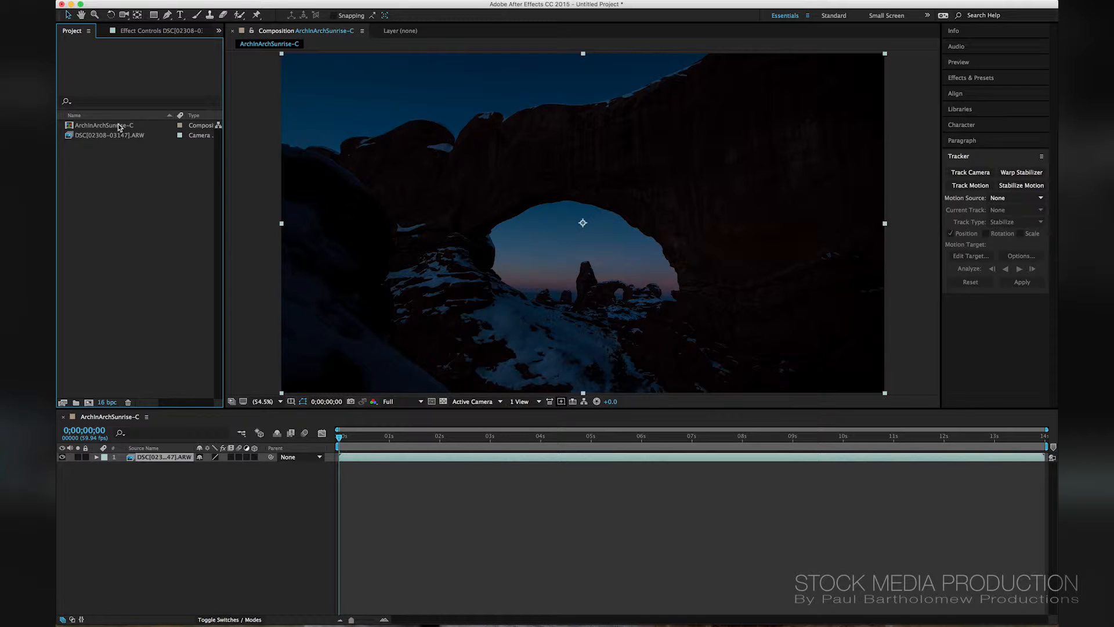
Preview the time-lapse at several points along the composition's timeline to check how the light changes from dawn to sunrise
{"action": "left_click", "coordinate": [453, 437]}
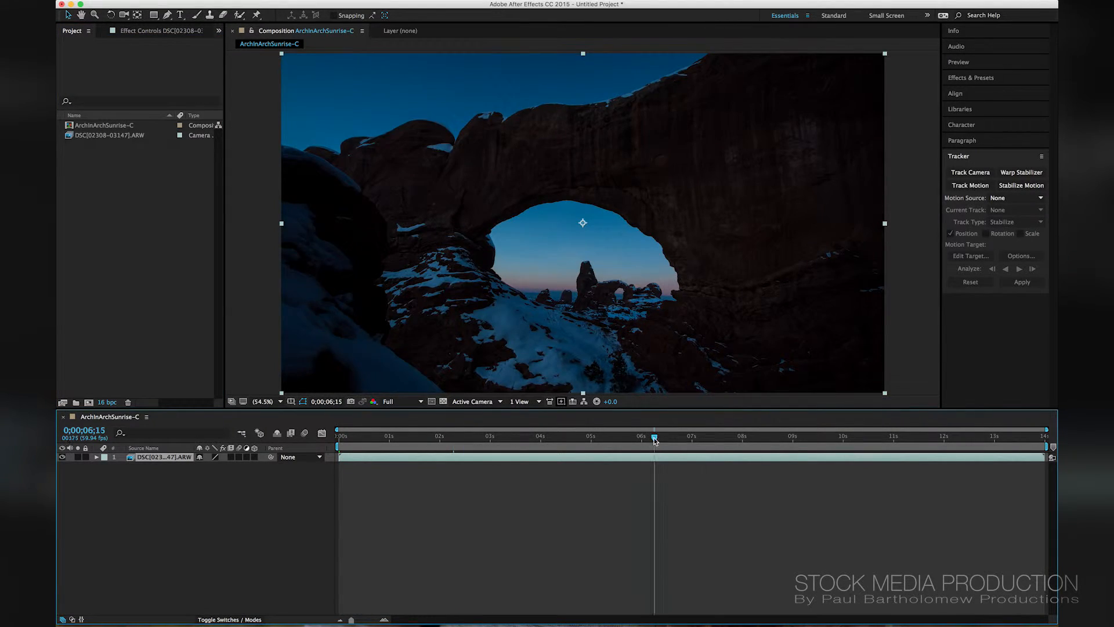
{"action": "left_click", "coordinate": [705, 437]}
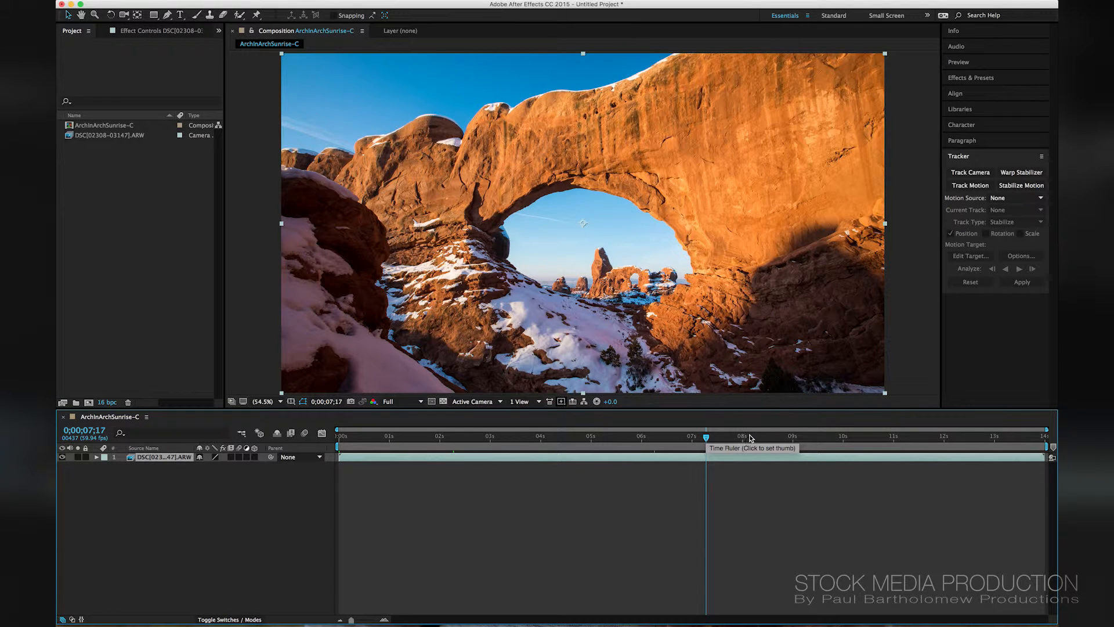
{"action": "left_click", "coordinate": [802, 437]}
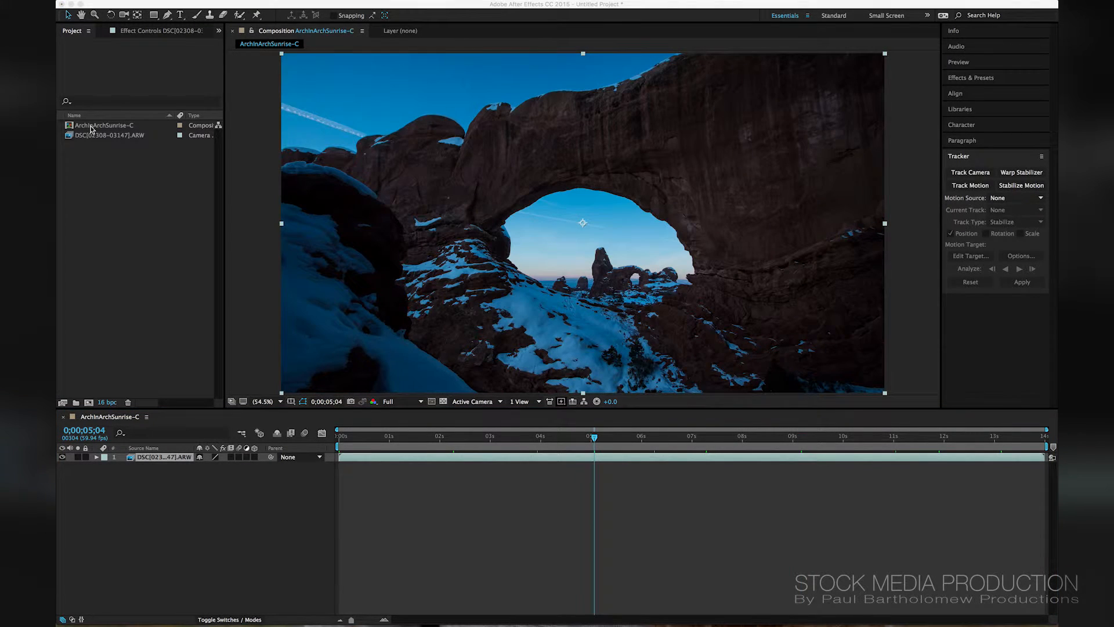
Send the ArchInArchSunrise-C composition from After Effects to the Adobe Media Encoder queue
{"action": "left_click", "coordinate": [117, 176]}
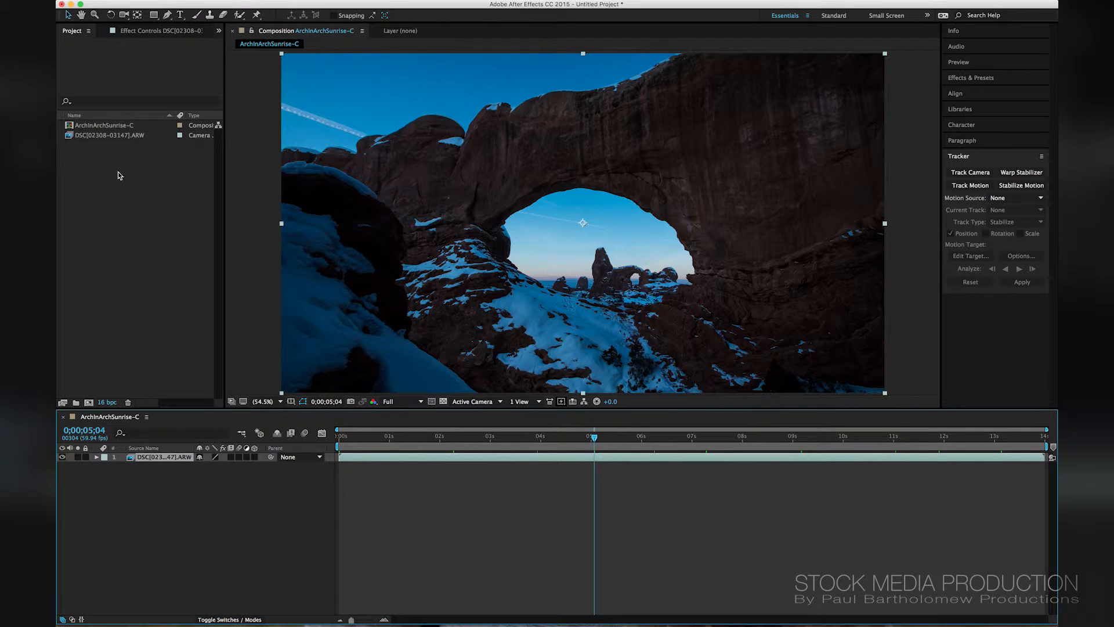
{"action": "left_click", "coordinate": [110, 130]}
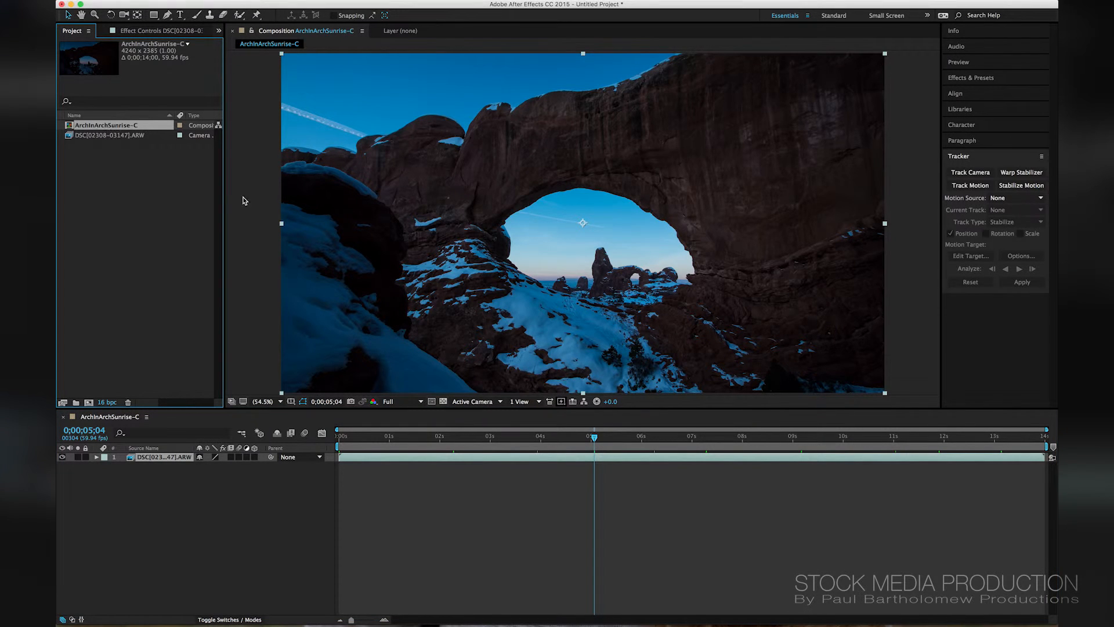
{"action": "left_click", "coordinate": [146, 6]}
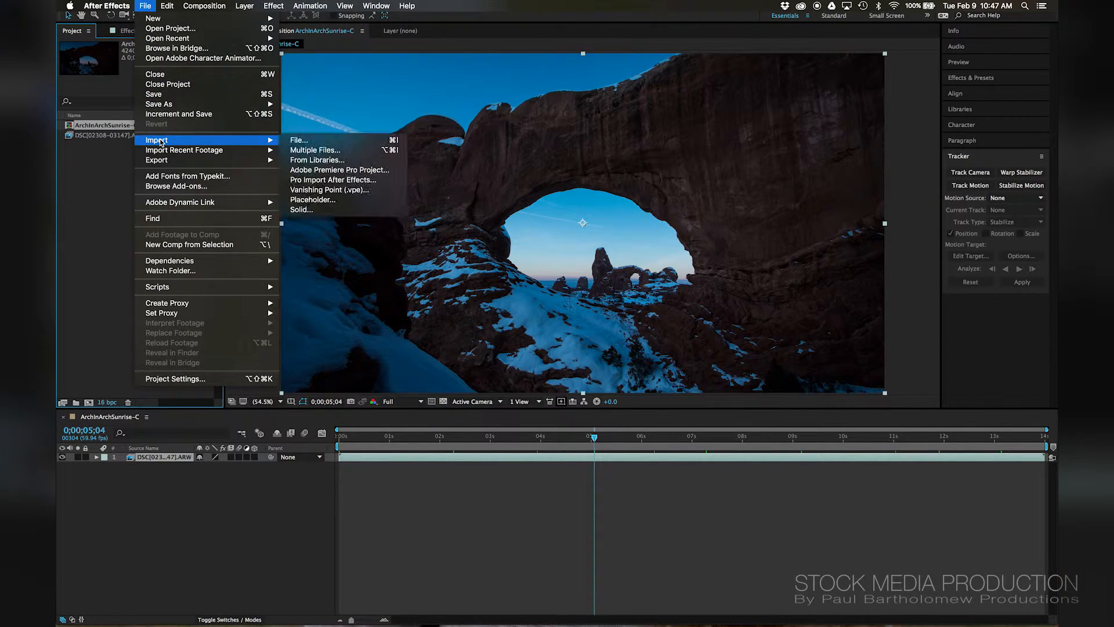
{"action": "left_click", "coordinate": [327, 167]}
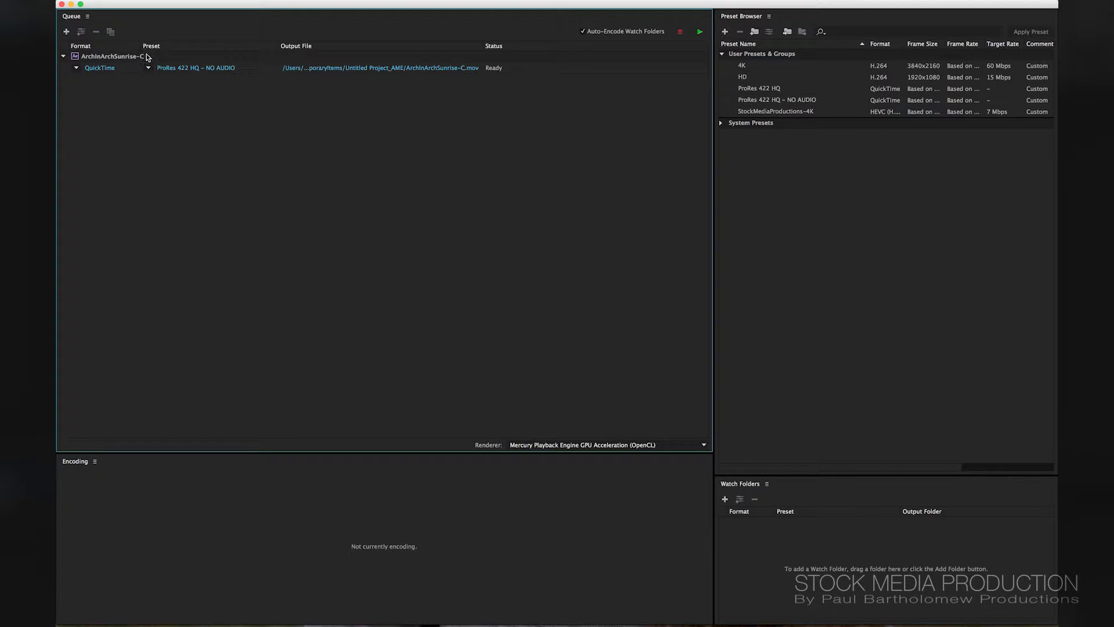
In the queued item's export settings, stop matching the source frame size and set the output to 3840 x 2160
{"action": "left_click", "coordinate": [172, 68]}
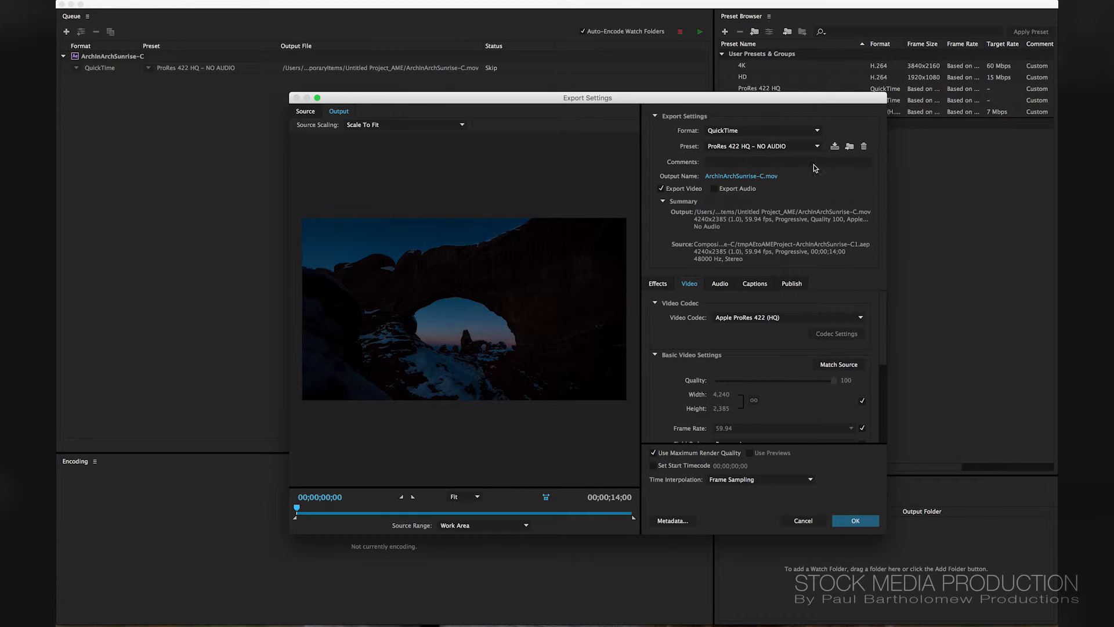
{"action": "scroll", "coordinate": [885, 347], "scroll_direction": "down", "scroll_amount": 3}
{"action": "scroll", "coordinate": [885, 352], "scroll_direction": "up", "scroll_amount": 2}
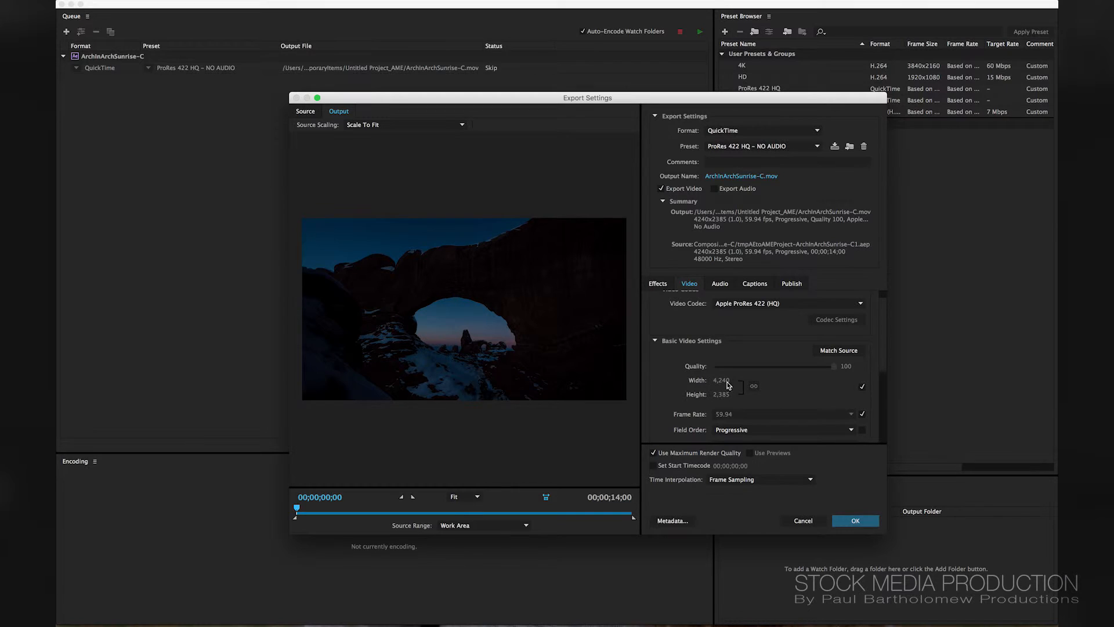
{"action": "left_click", "coordinate": [861, 386]}
{"action": "left_click", "coordinate": [721, 380]}
{"action": "type", "text": "3"}
{"action": "key", "text": "Return"}
{"action": "left_click_drag", "start_coordinate": [881, 366], "coordinate": [882, 439]}
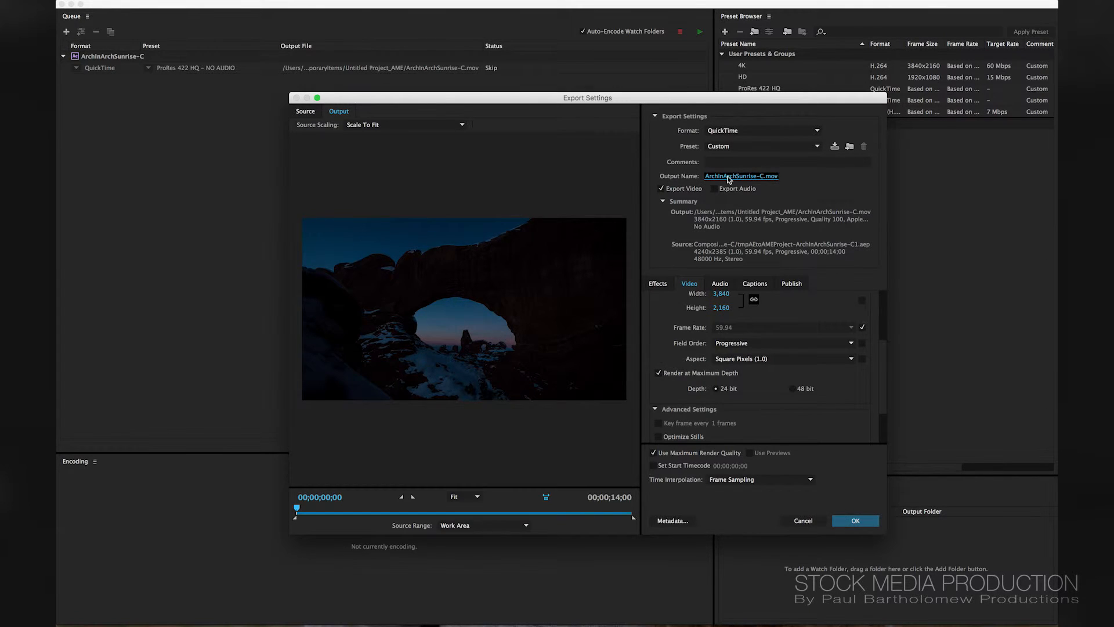
Set the output file to ArchInArchSunrise-C.mov on the Desktop, accept the export settings and start encoding the queue
{"action": "left_click", "coordinate": [729, 177]}
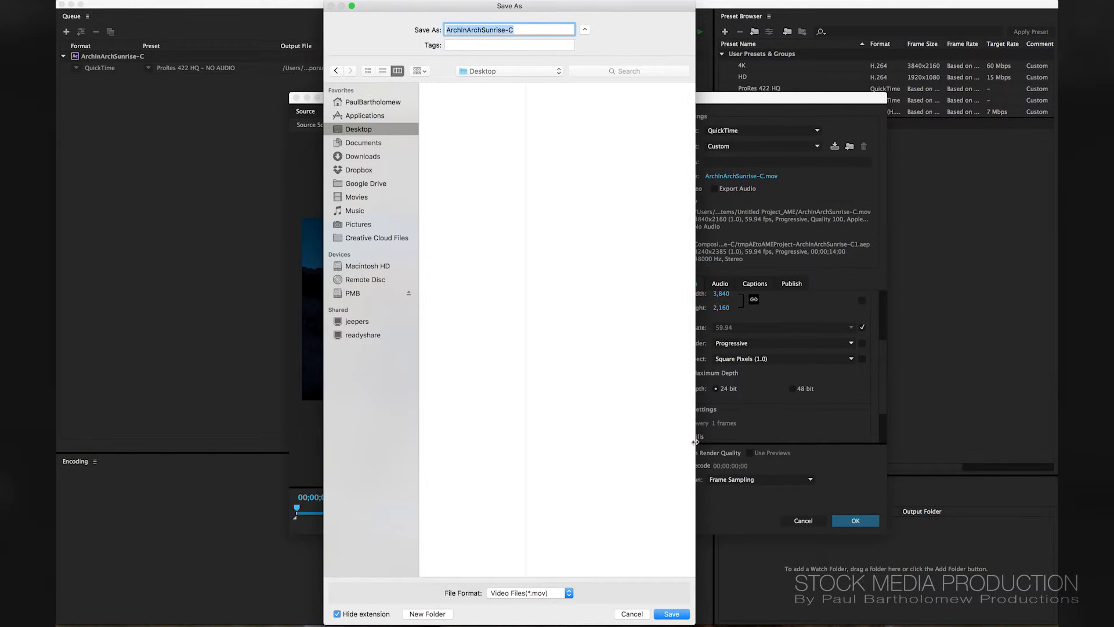
{"action": "left_click", "coordinate": [670, 614]}
{"action": "left_click", "coordinate": [852, 520]}
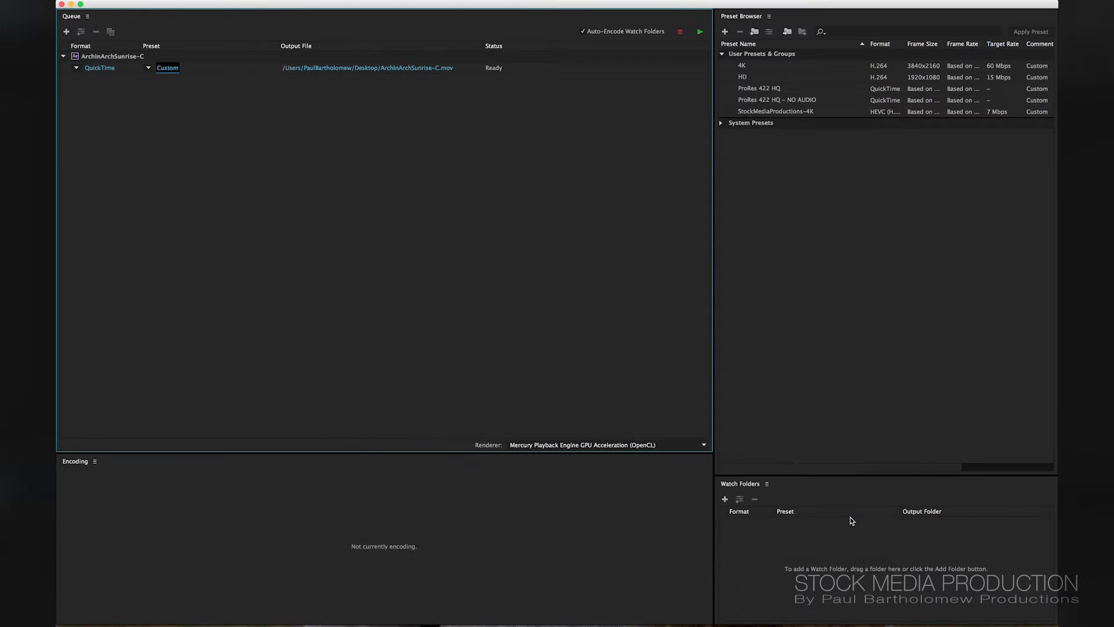
{"action": "left_click", "coordinate": [700, 32]}
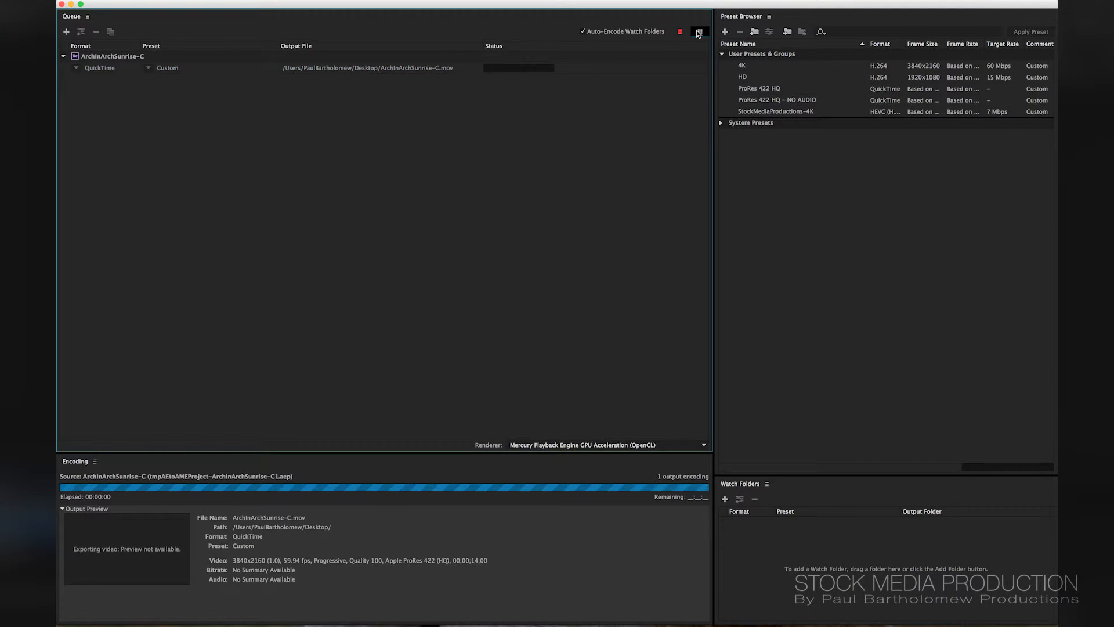